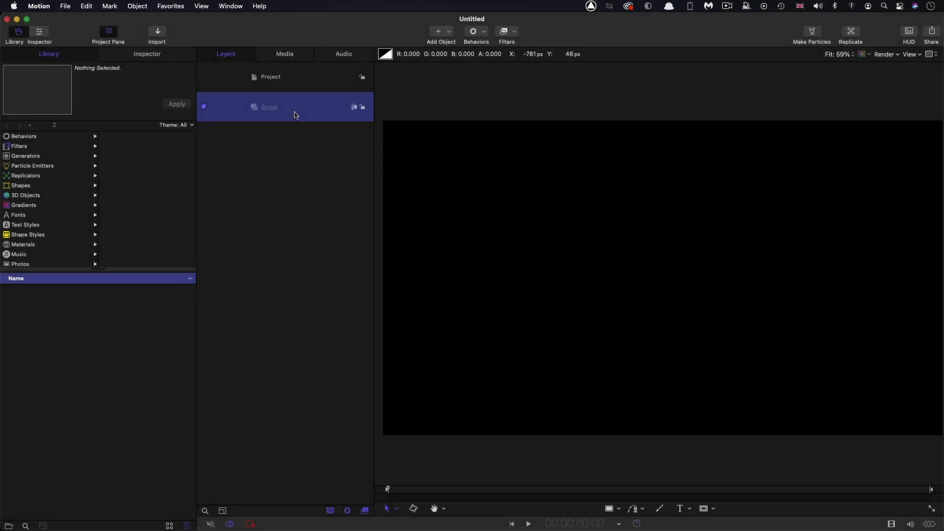
- Show the Group layer's properties in the Inspector: position 0,0, scale 100%, opacity 100%, Pass Through
{"action": "key", "text": "super+j"}
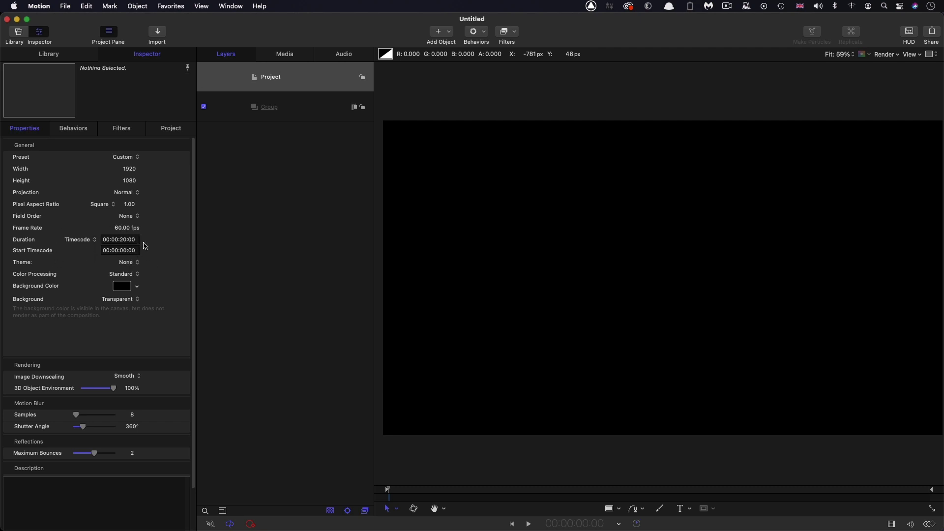
{"action": "left_click", "coordinate": [296, 110]}
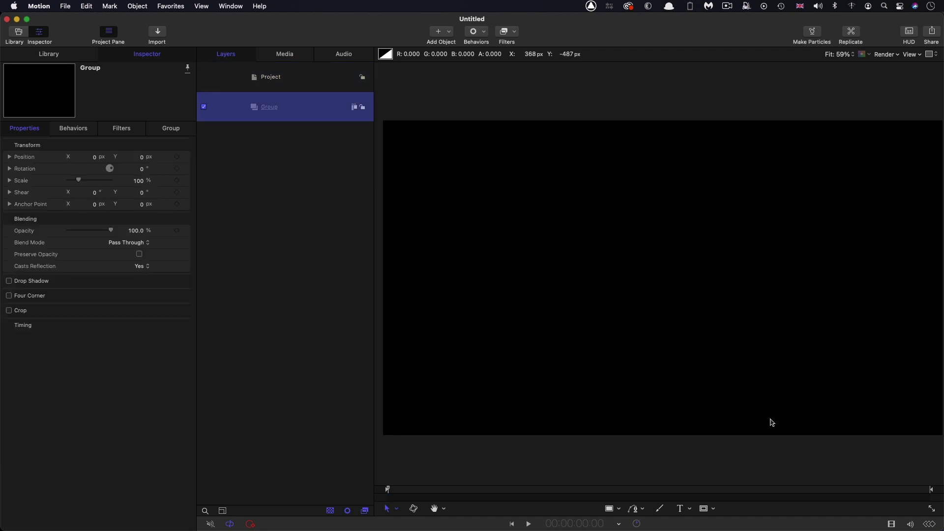
- Open the Library's Favorites category to list its nine installed items
{"action": "left_click", "coordinate": [49, 54]}
{"action": "scroll", "coordinate": [74, 217], "scroll_direction": "down", "scroll_amount": 3}
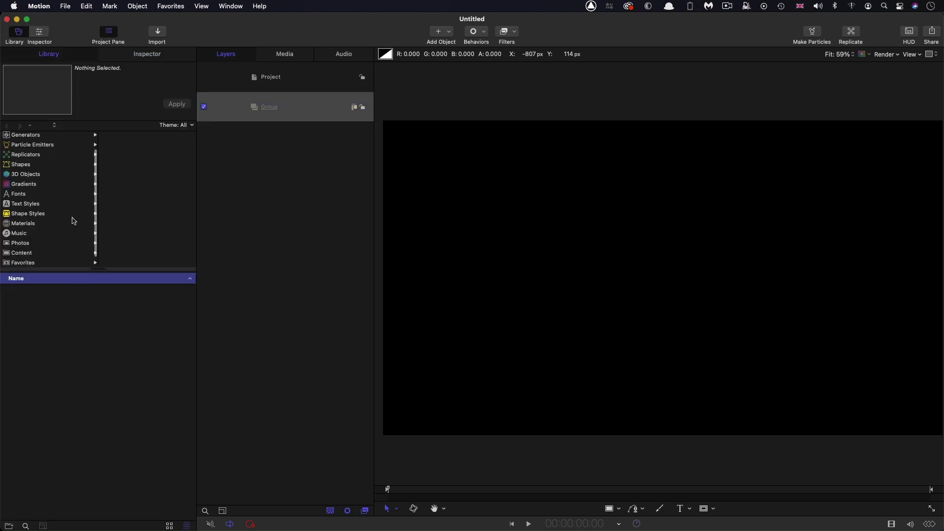
{"action": "left_click", "coordinate": [23, 253]}
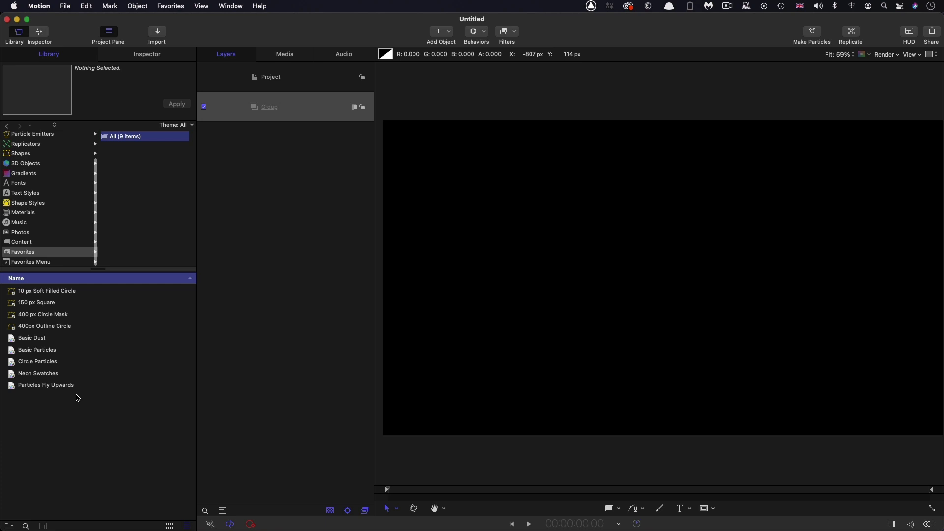
- Select all nine Favorites items and clear the selection, then dismiss the accidental rename
{"action": "left_click", "coordinate": [107, 445]}
{"action": "key", "text": "super+a"}
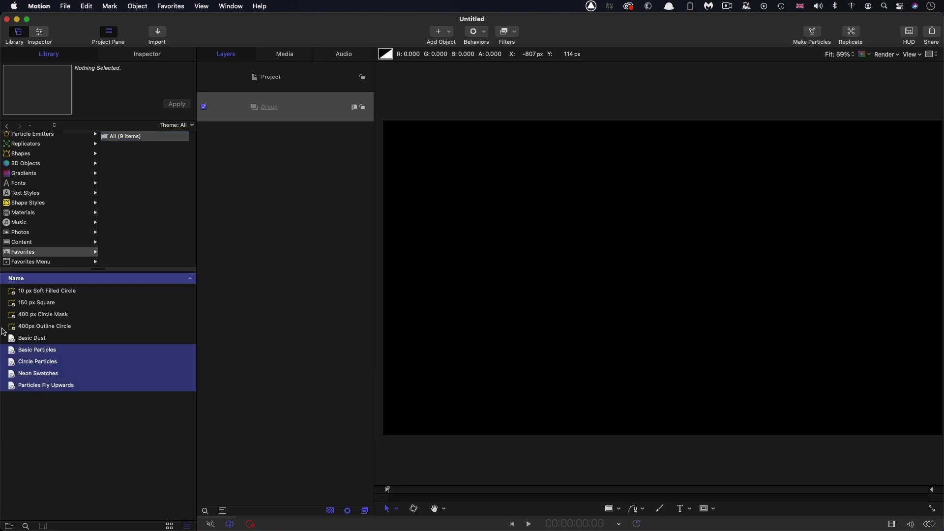
{"action": "left_click", "coordinate": [85, 453]}
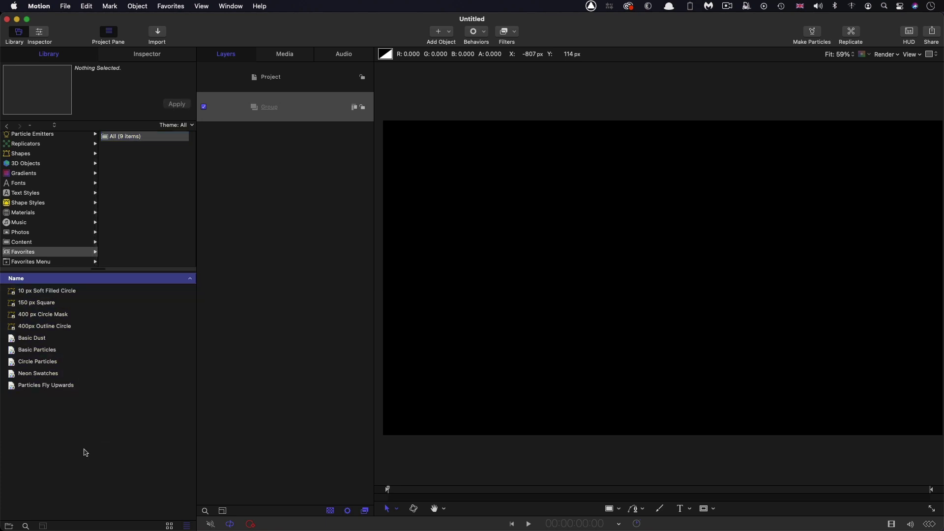
{"action": "key", "text": "super+a"}
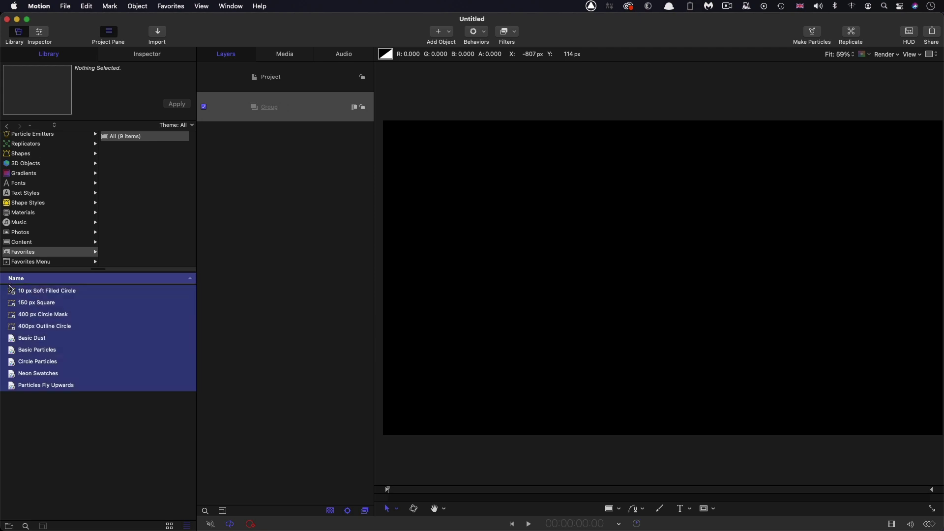
{"action": "left_click", "coordinate": [111, 446]}
{"action": "key", "text": "super+a"}
{"action": "left_click", "coordinate": [121, 445]}
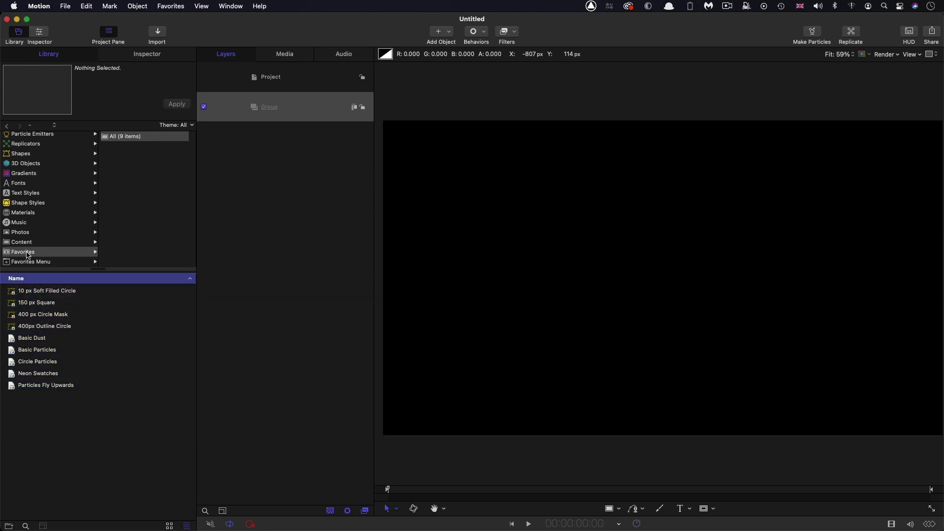
{"action": "left_click_drag", "start_coordinate": [38, 373], "coordinate": [319, 111]}
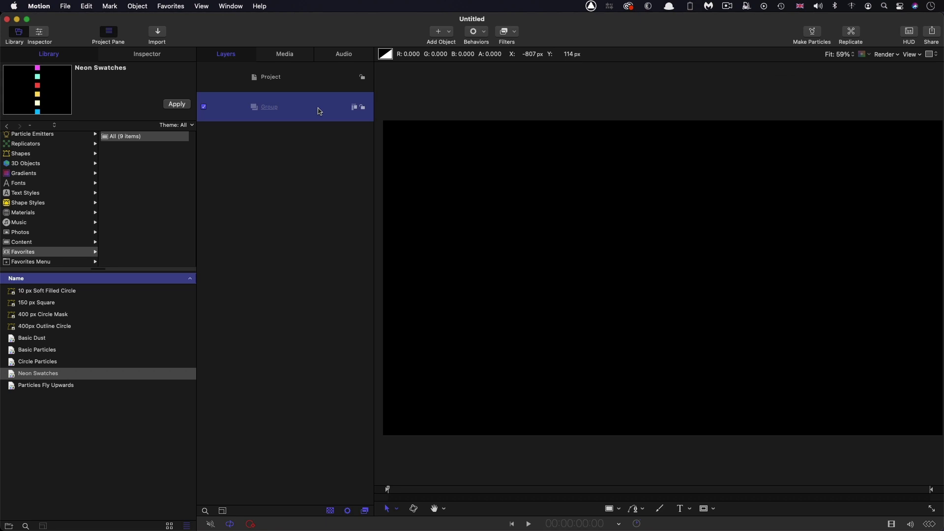
{"action": "left_click_drag", "start_coordinate": [319, 111], "coordinate": [319, 111]}
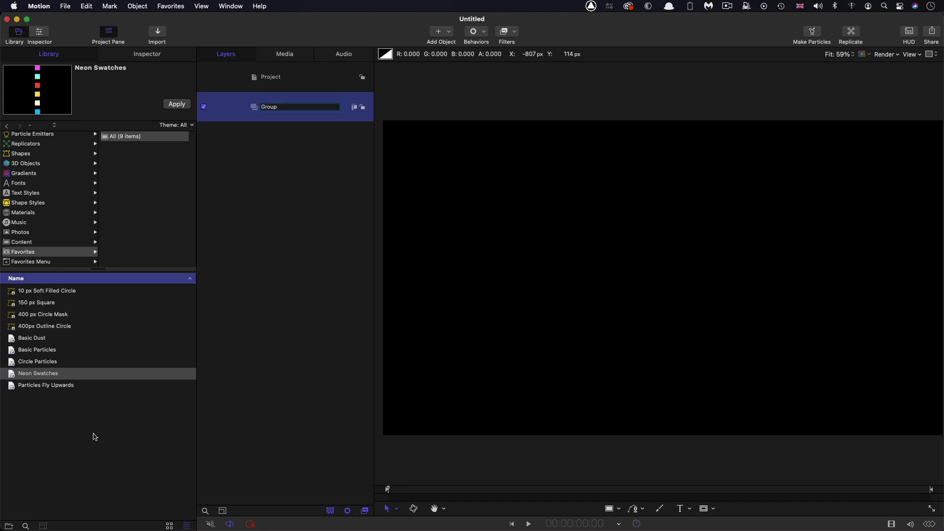
{"action": "left_click", "coordinate": [95, 475]}
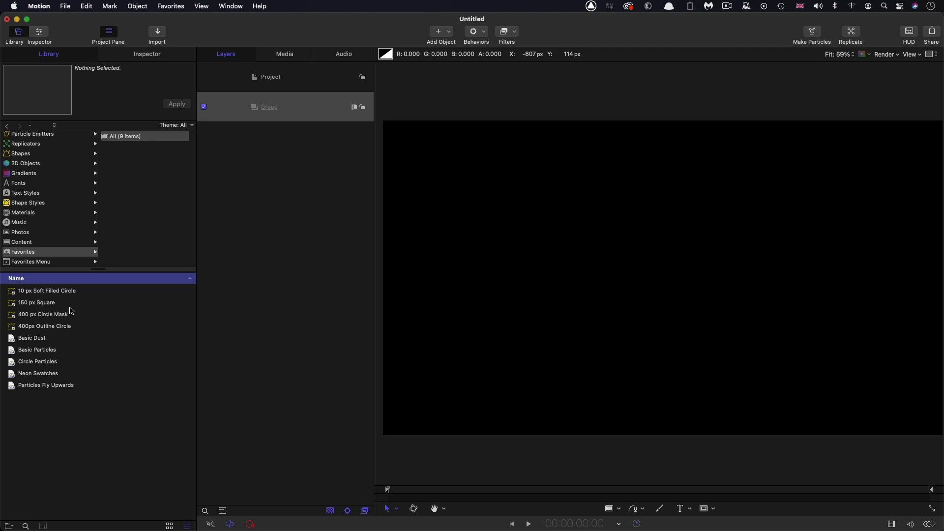
- Drag the 150 px Square favourite into the Group layer and scrub to the clip's end
{"action": "left_click", "coordinate": [10, 304]}
{"action": "left_click_drag", "start_coordinate": [11, 305], "coordinate": [274, 108]}
{"action": "left_click_drag", "start_coordinate": [409, 489], "coordinate": [656, 519]}
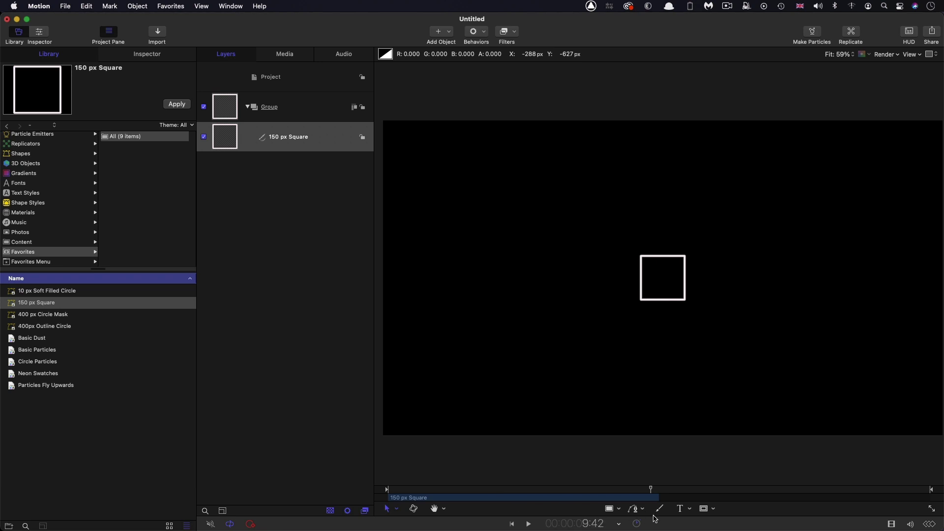
{"action": "left_click_drag", "start_coordinate": [655, 519], "coordinate": [926, 524]}
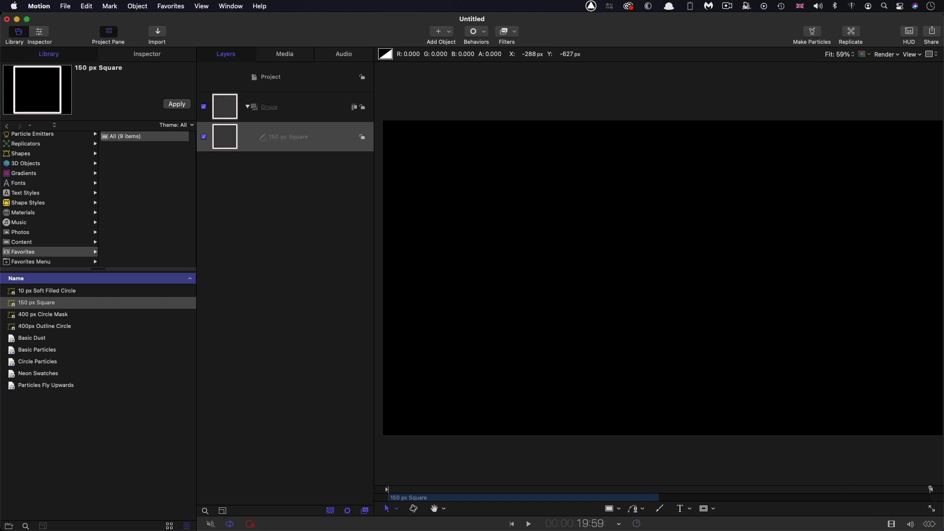
- Select the 150 px Square layer and view its Shape settings: white outline, width 8, fill off
{"action": "left_click", "coordinate": [228, 109]}
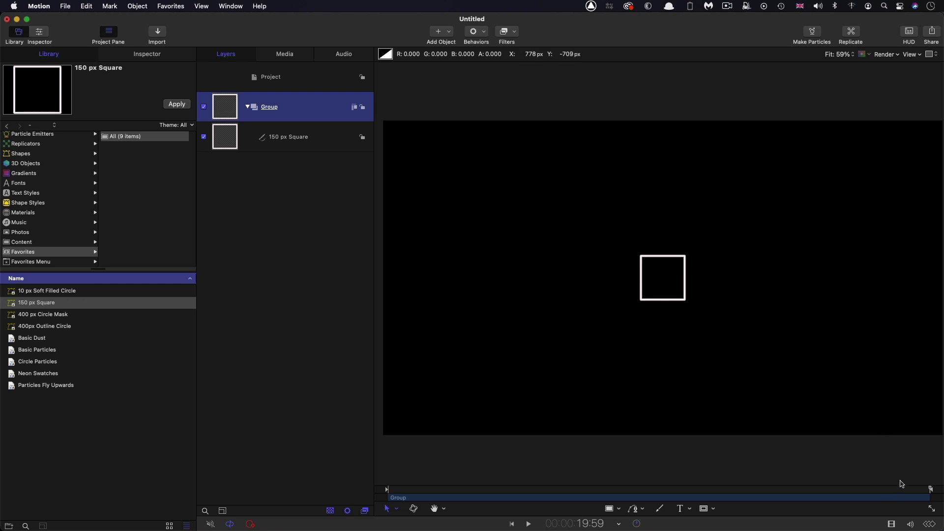
{"action": "left_click", "coordinate": [228, 140]}
{"action": "left_click", "coordinate": [147, 54]}
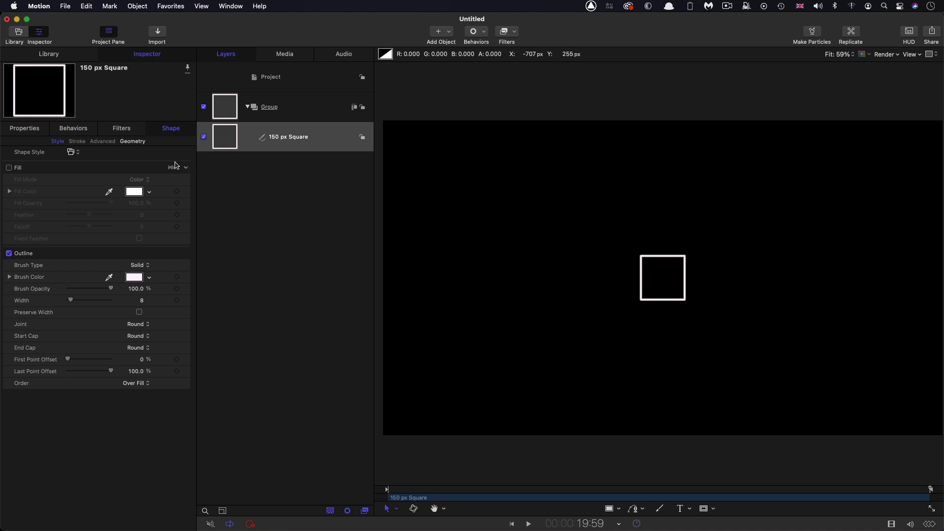
- Add a Rate behavior of 360° to the square's Y rotation and preview the spin
{"action": "left_click", "coordinate": [28, 131]}
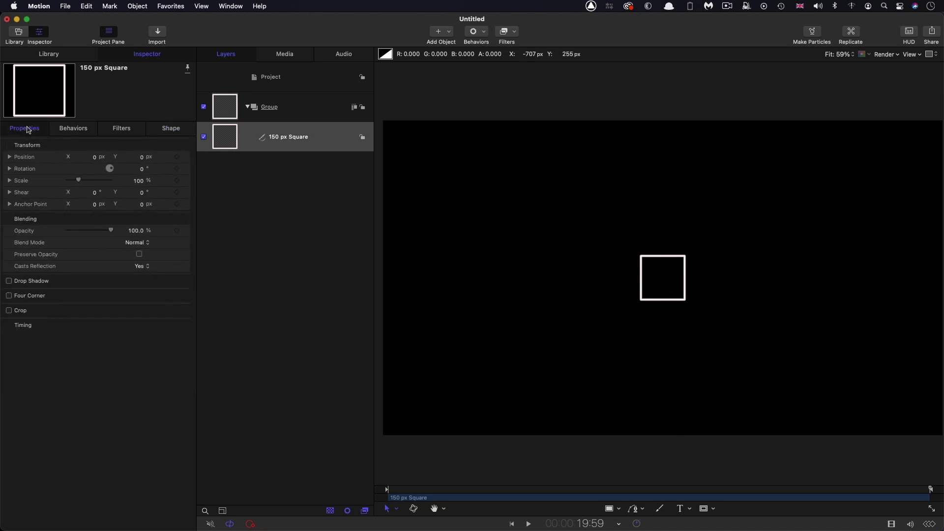
{"action": "left_click", "coordinate": [10, 169]}
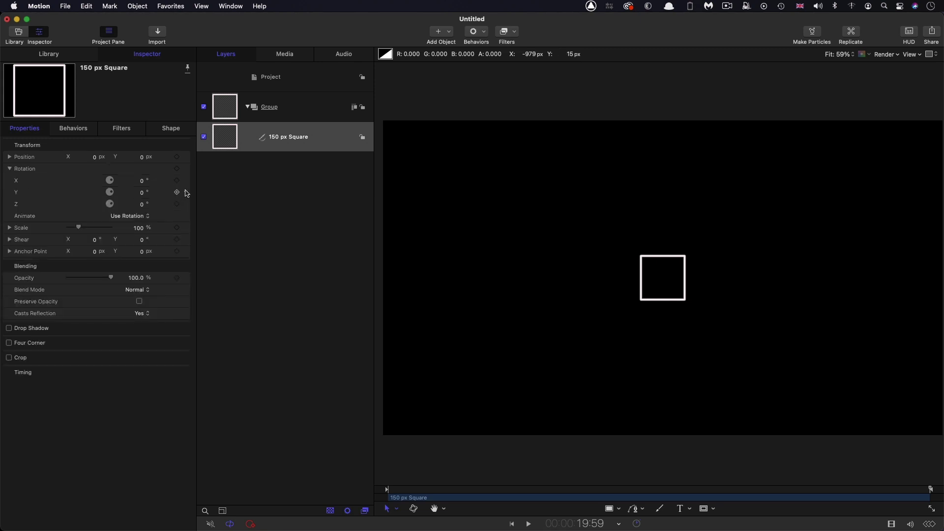
{"action": "left_click", "coordinate": [186, 192]}
{"action": "mouse_move", "coordinate": [220, 298]}
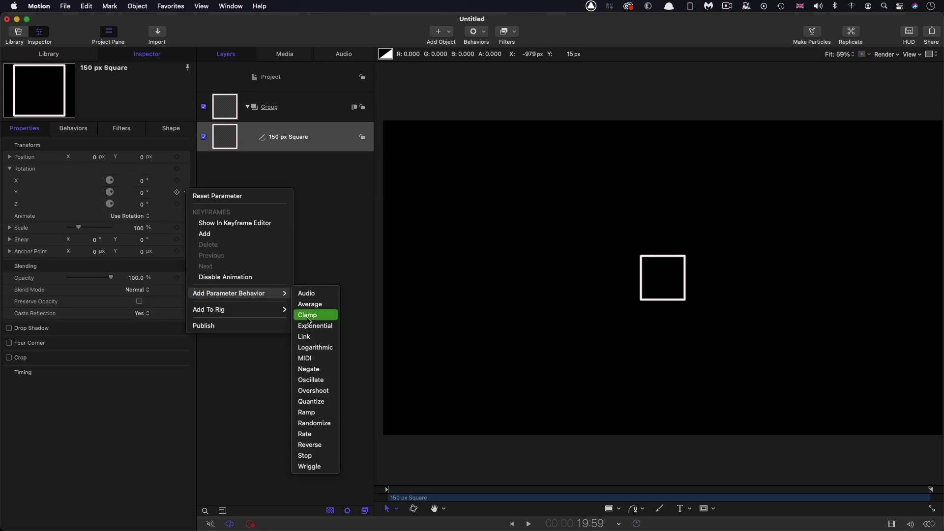
{"action": "left_click", "coordinate": [312, 438]}
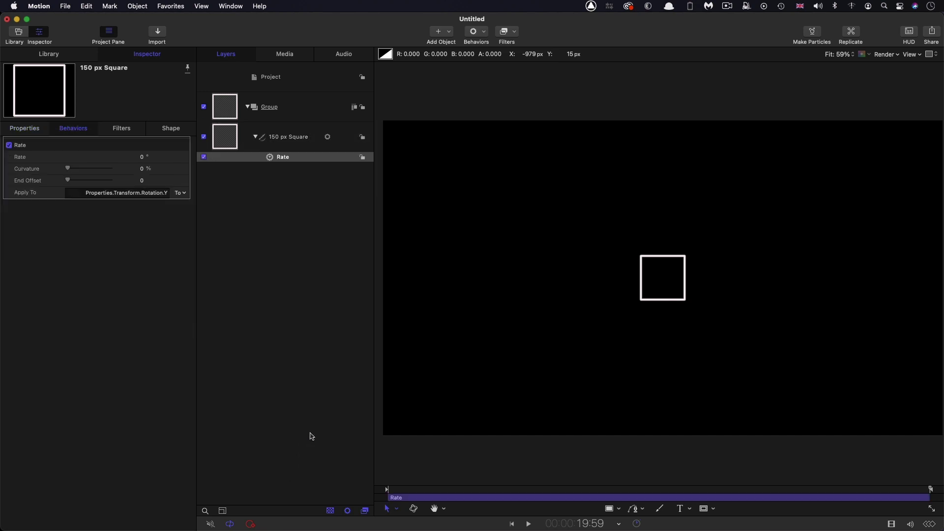
{"action": "left_click", "coordinate": [135, 156]}
{"action": "type", "text": "360"}
{"action": "key", "text": "Return"}
{"action": "key", "text": "space"}
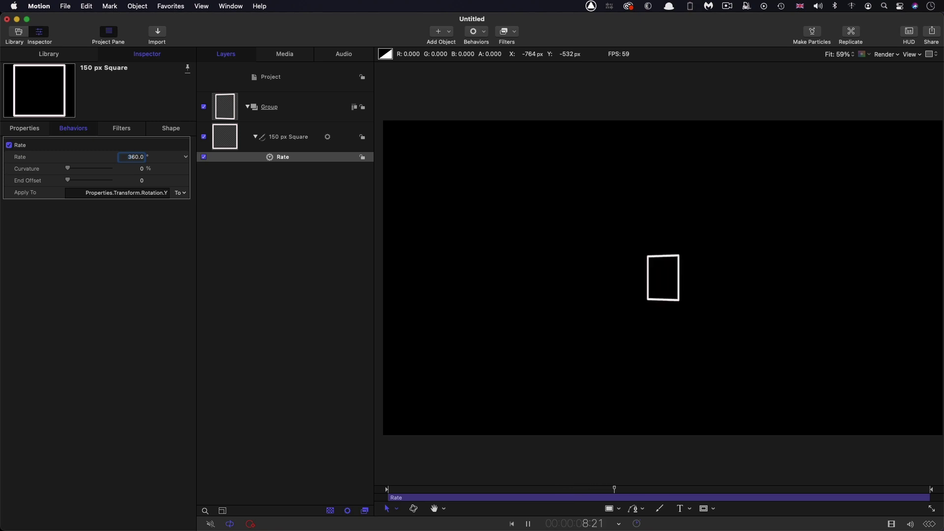
{"action": "key", "text": "space"}
- Add a Ramp behavior to the square's Y position from -540 to 720, then scrub to preview
{"action": "left_click", "coordinate": [30, 128]}
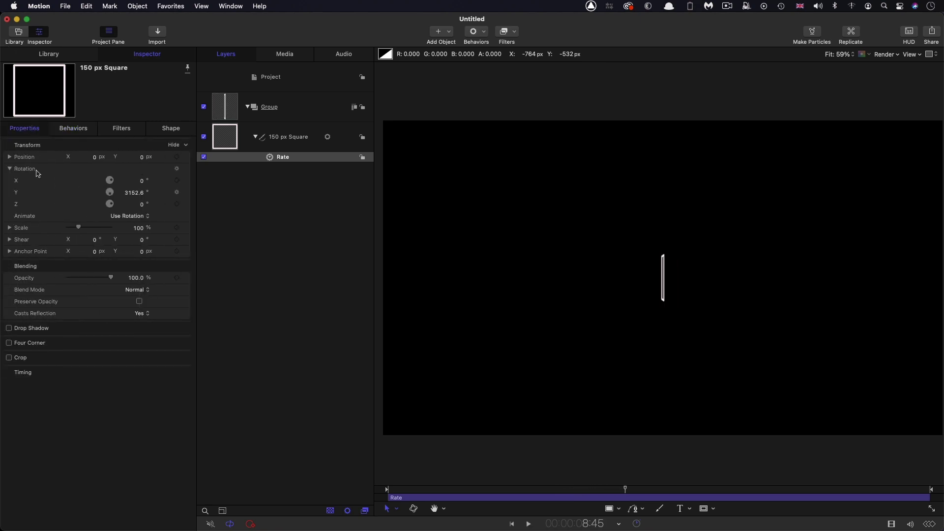
{"action": "left_click", "coordinate": [10, 156]}
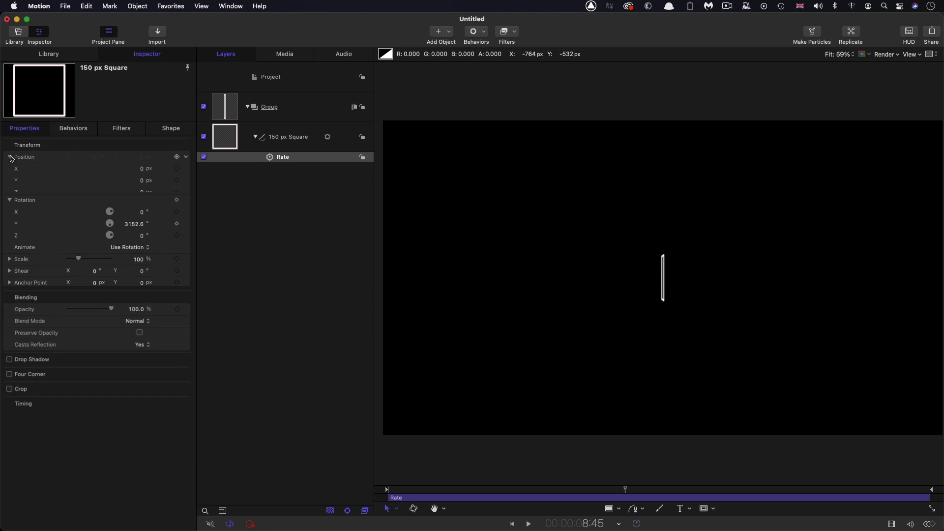
{"action": "left_click", "coordinate": [185, 181]}
{"action": "mouse_move", "coordinate": [208, 288]}
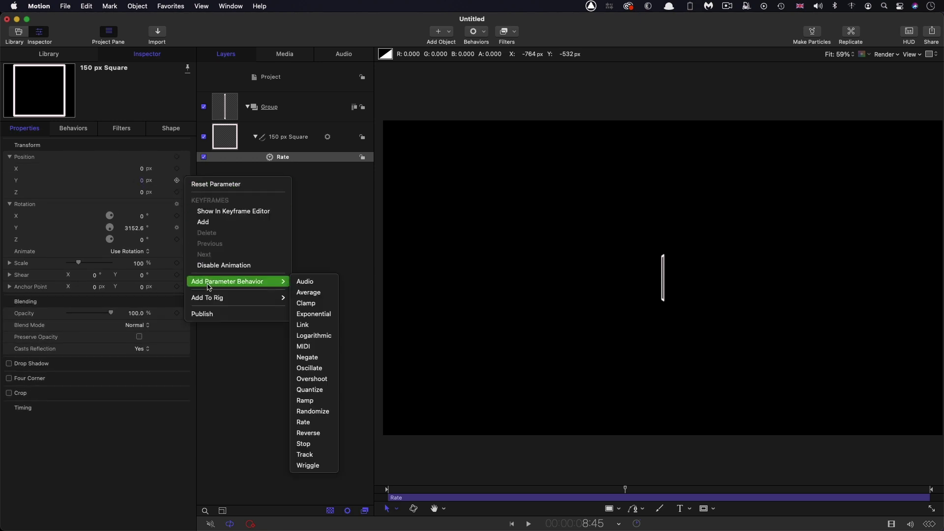
{"action": "left_click", "coordinate": [304, 401]}
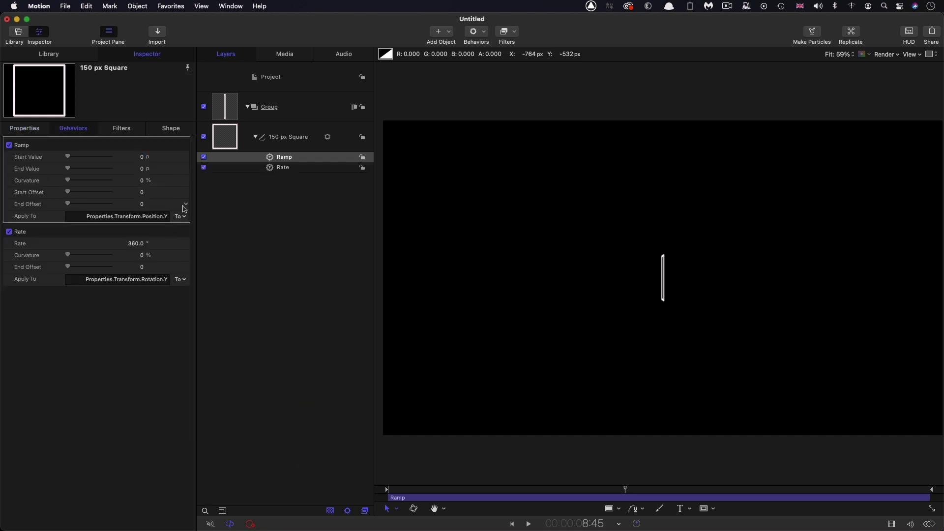
{"action": "left_click", "coordinate": [144, 158]}
{"action": "type", "text": "-540"}
{"action": "key", "text": "Return"}
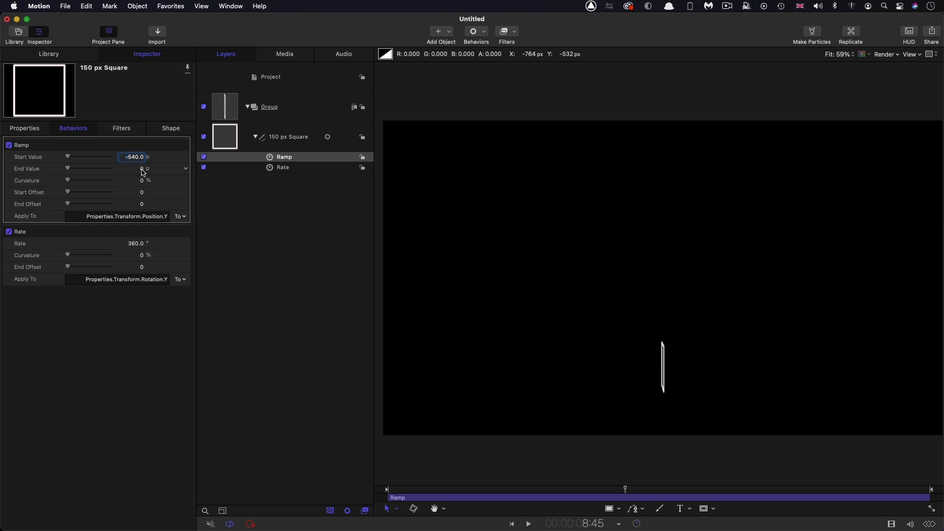
{"action": "left_click", "coordinate": [142, 170]}
{"action": "key", "text": "Return"}
{"action": "left_click_drag", "start_coordinate": [415, 492], "coordinate": [388, 491]}
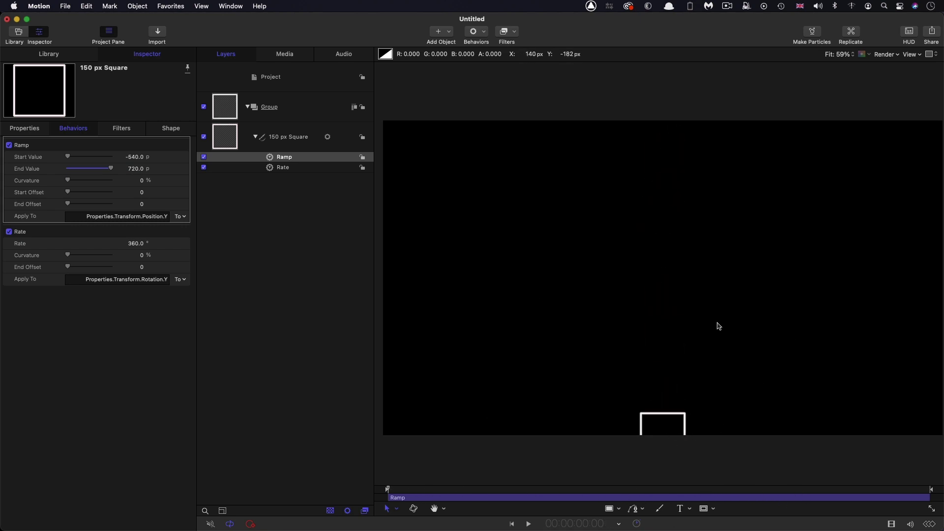
- Add a Ramp to the square's Anchor Point X ending at 500 and preview the outward swing
{"action": "left_click", "coordinate": [236, 137]}
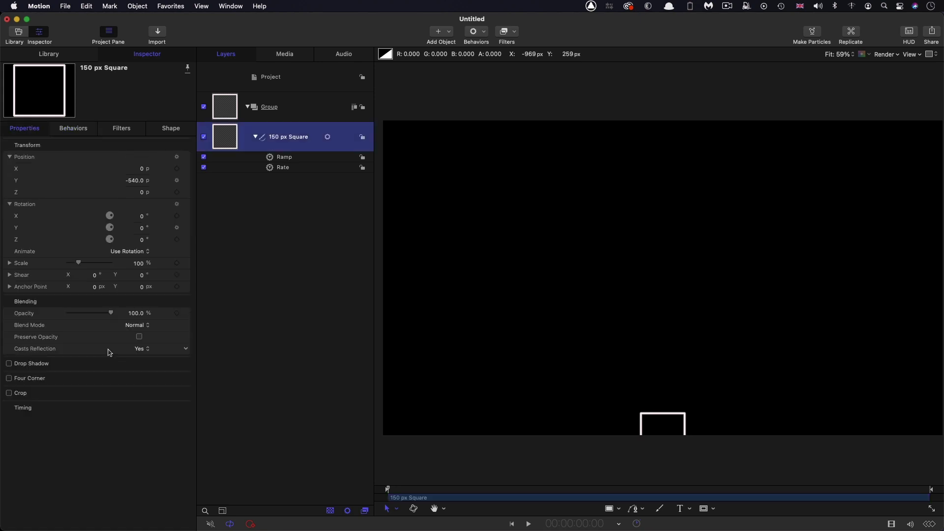
{"action": "left_click", "coordinate": [9, 286]}
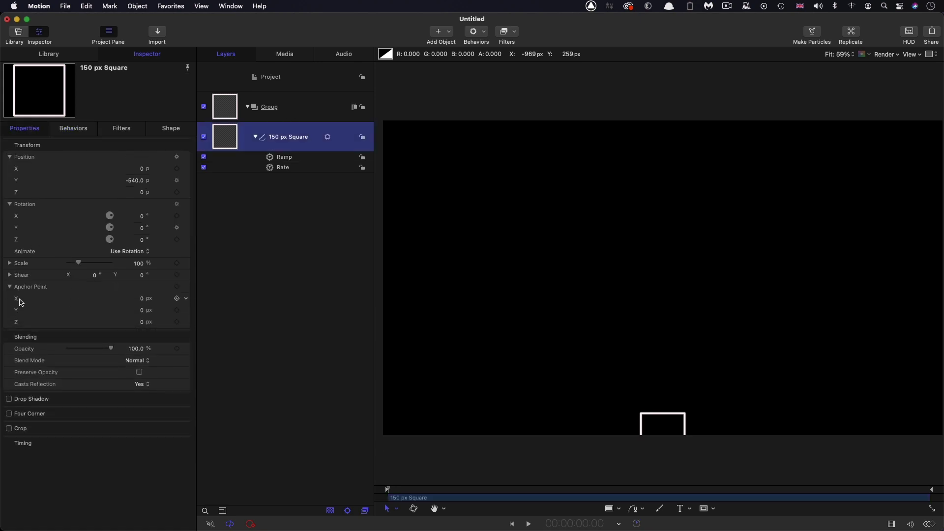
{"action": "left_click", "coordinate": [187, 299]}
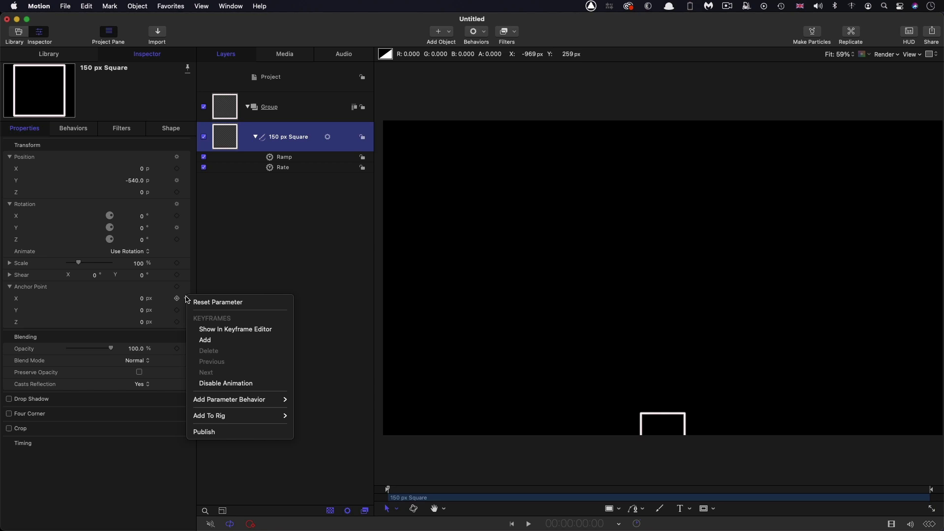
{"action": "mouse_move", "coordinate": [211, 401]}
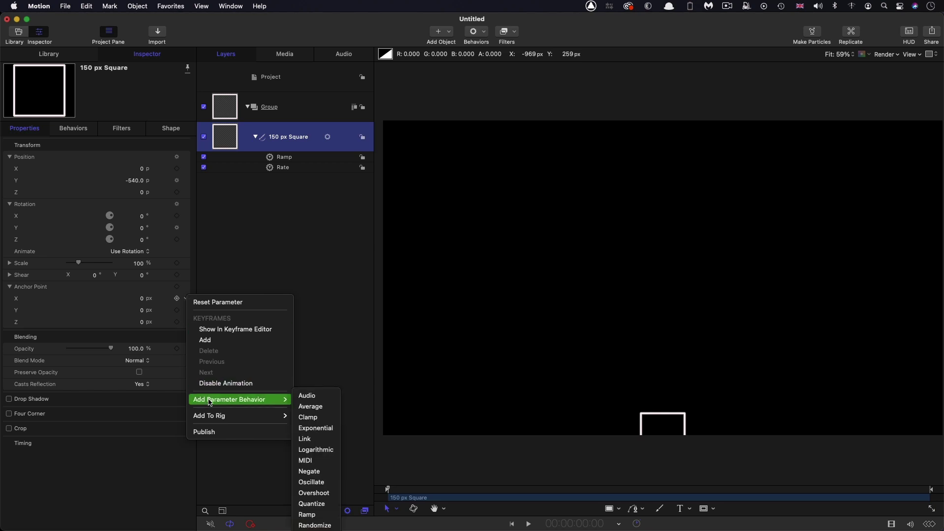
{"action": "left_click", "coordinate": [327, 517]}
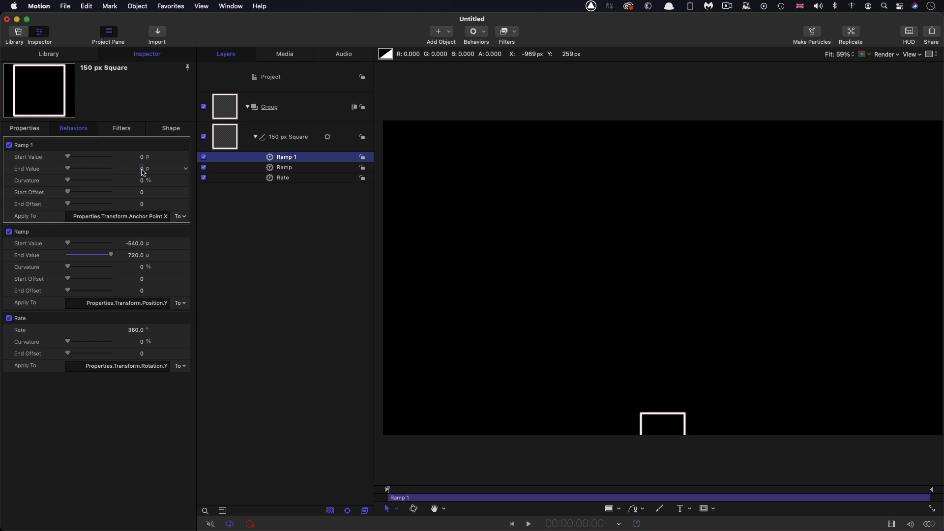
{"action": "left_click", "coordinate": [143, 170]}
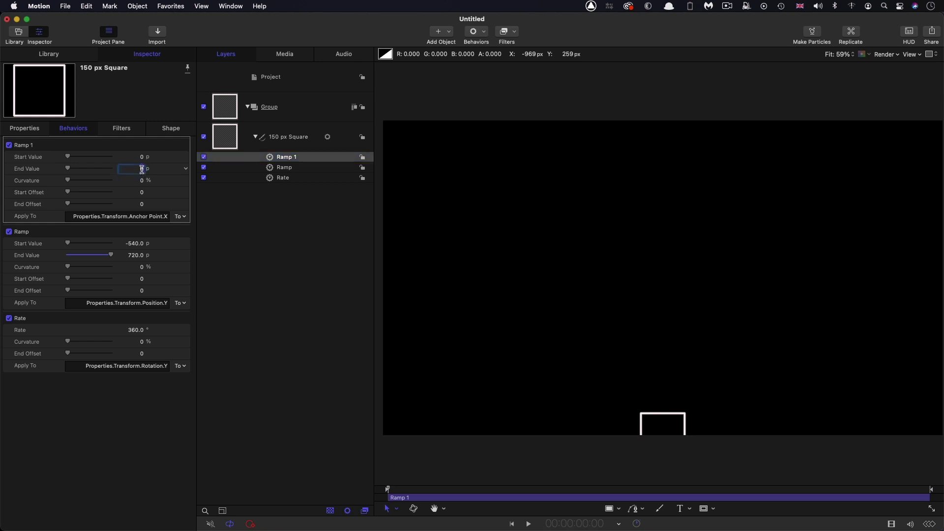
{"action": "key", "text": "Return"}
{"action": "key", "text": "space"}
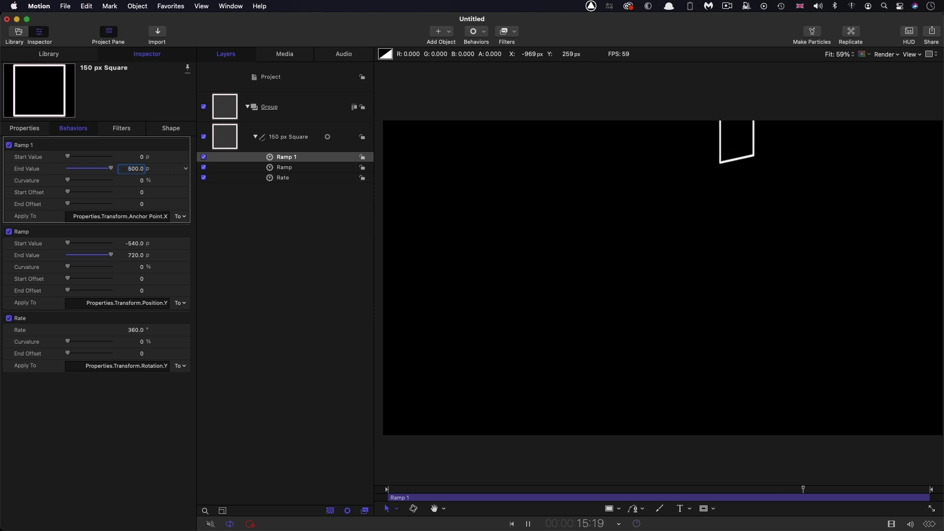
{"action": "key", "text": "space"}
{"action": "left_click", "coordinate": [229, 103]}
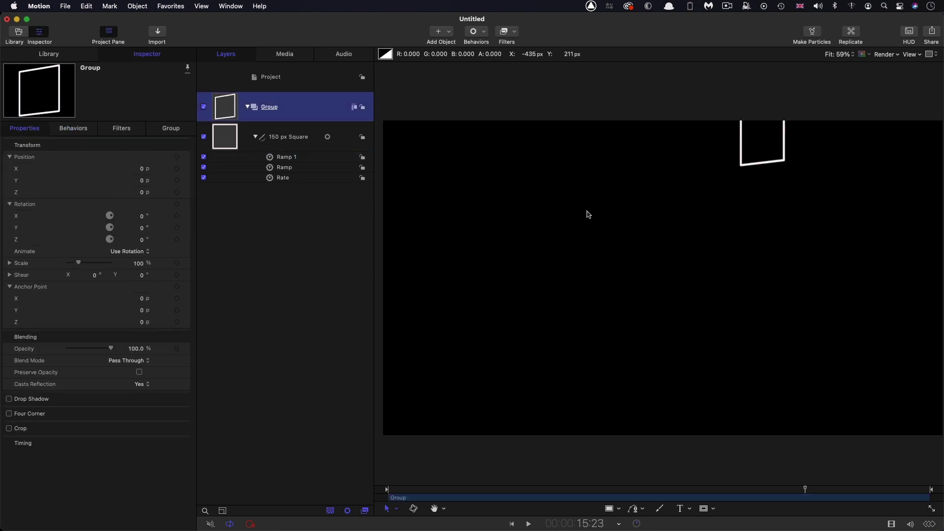
- Drag the Basic Particles favourite from the Library into the Layers list above Group
{"action": "left_click", "coordinate": [51, 54]}
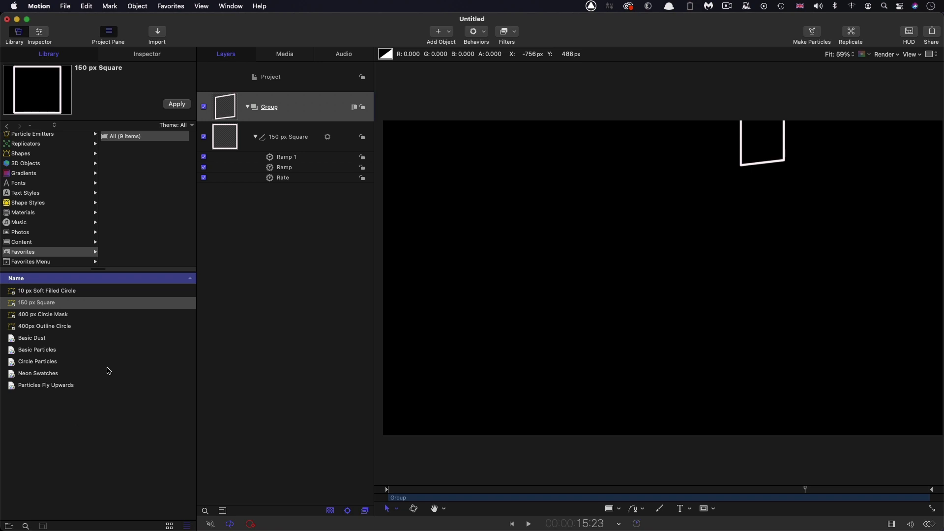
{"action": "left_click", "coordinate": [110, 398]}
{"action": "left_click", "coordinate": [17, 352]}
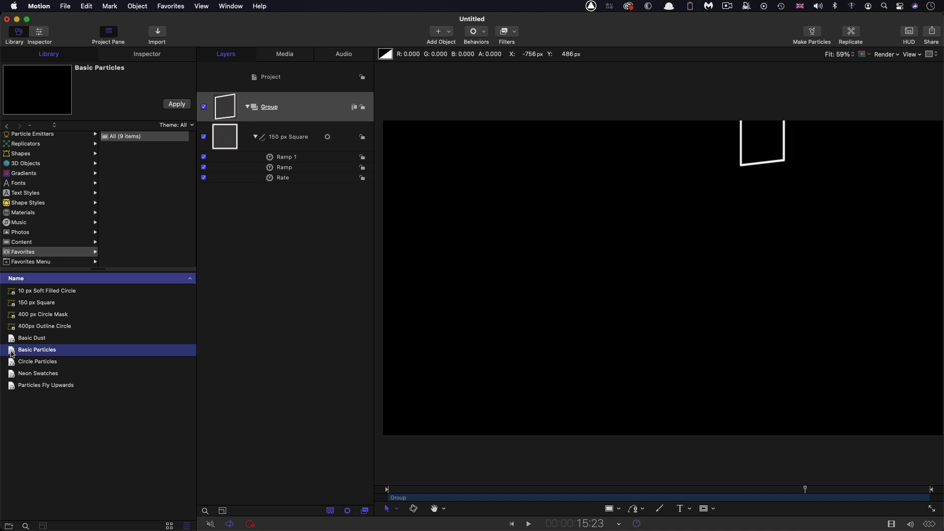
{"action": "left_click_drag", "start_coordinate": [12, 354], "coordinate": [236, 102]}
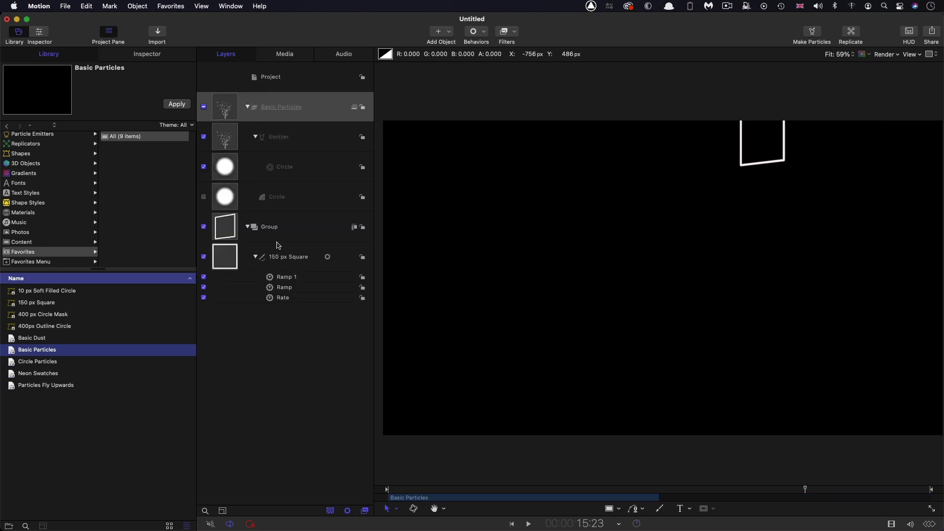
- Scrub the timeline to preview the particles, then select the Emitter layer
{"action": "left_click", "coordinate": [597, 489]}
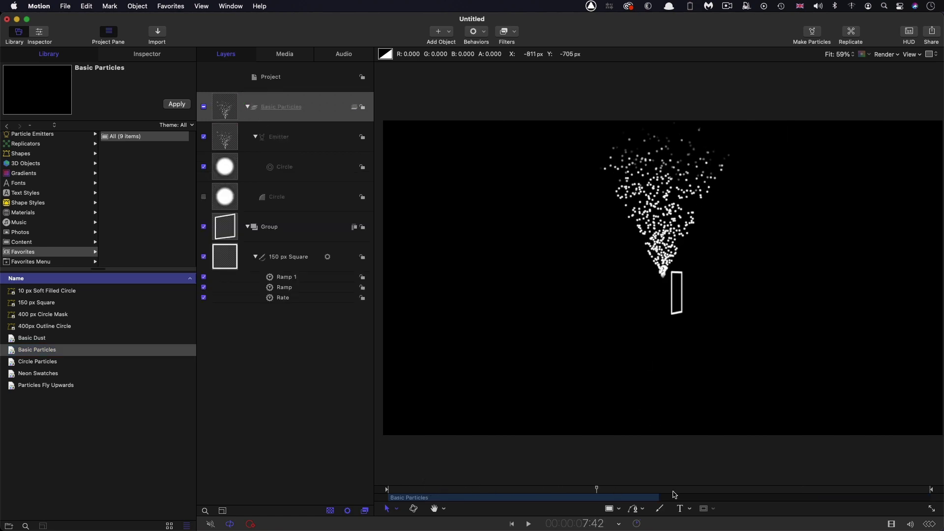
{"action": "left_click", "coordinate": [930, 489]}
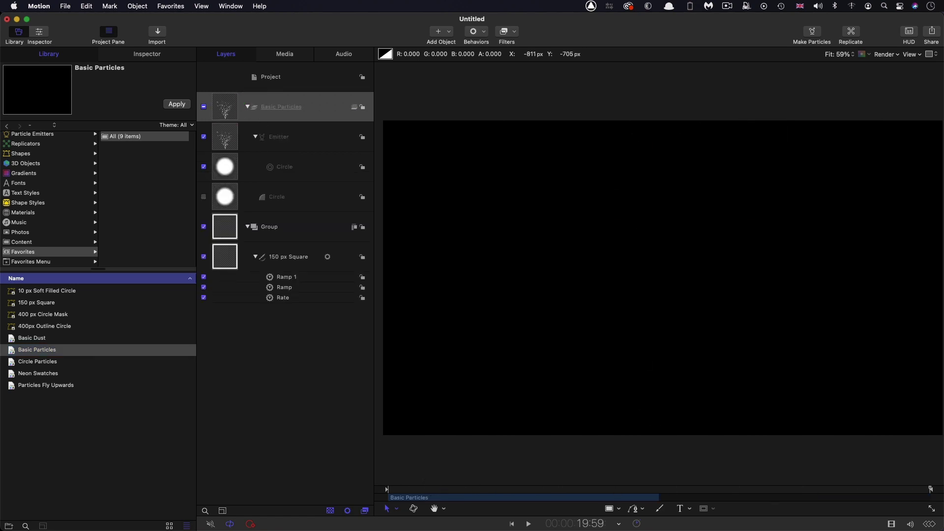
{"action": "left_click", "coordinate": [531, 490]}
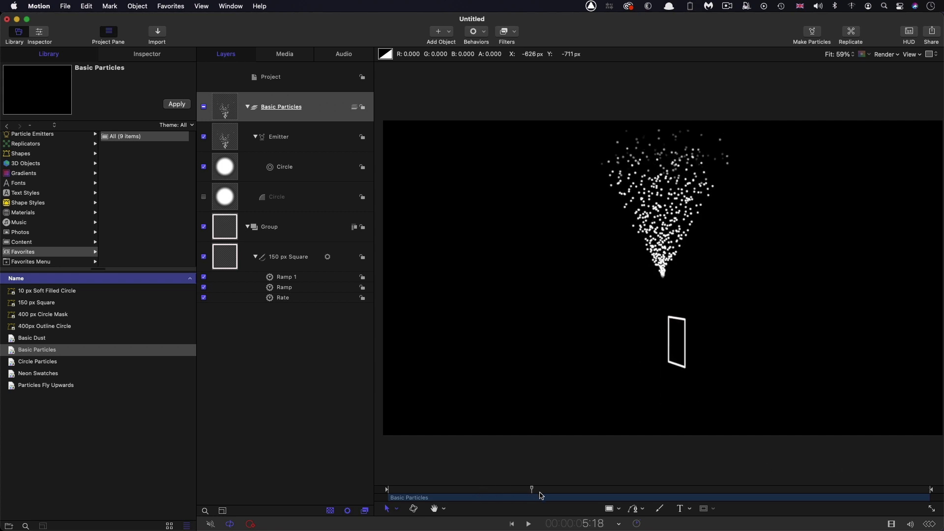
{"action": "left_click_drag", "start_coordinate": [541, 496], "coordinate": [478, 494]}
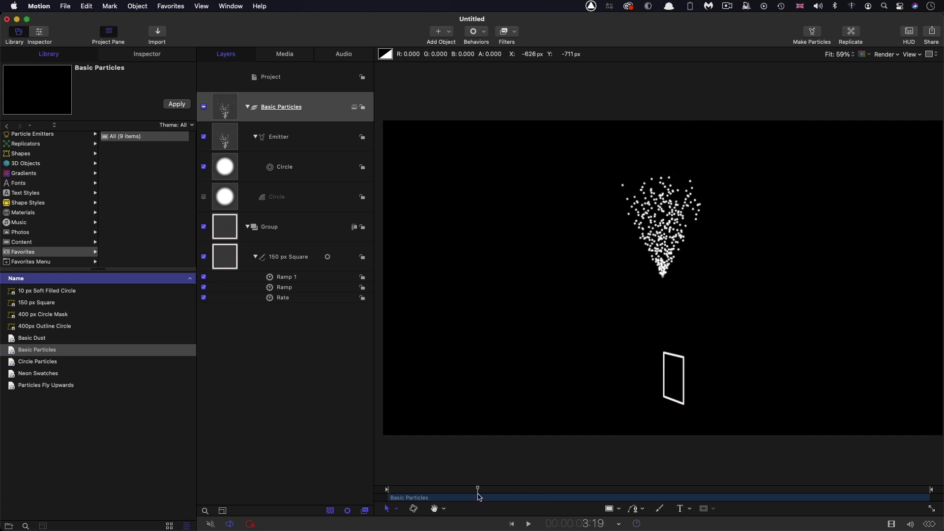
{"action": "left_click", "coordinate": [226, 139]}
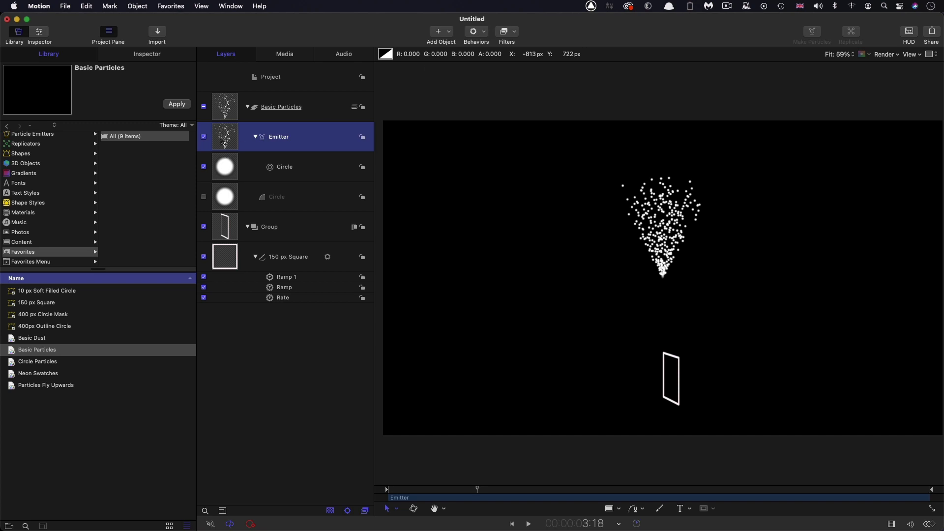
- Give the emitter a Match Move sourced from the 150 px Square with Rotation off, and preview
{"action": "left_click", "coordinate": [485, 33]}
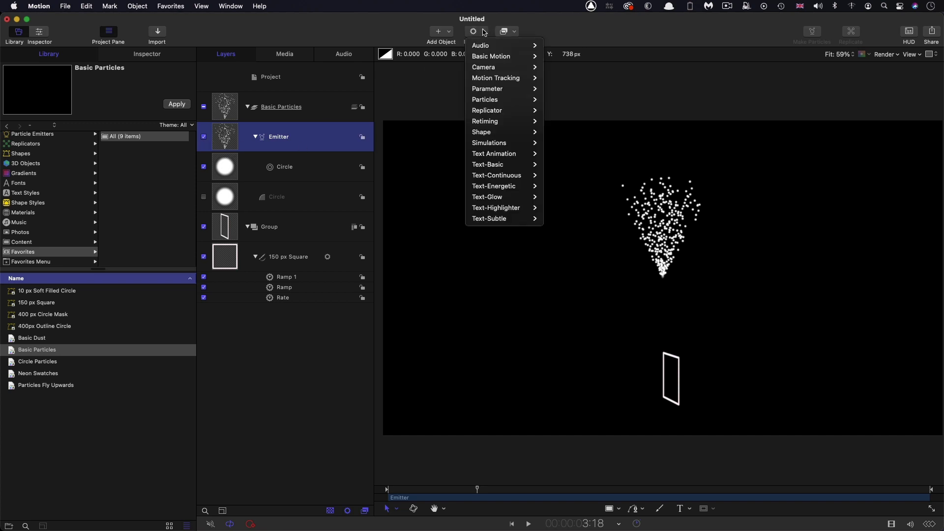
{"action": "mouse_move", "coordinate": [491, 84]}
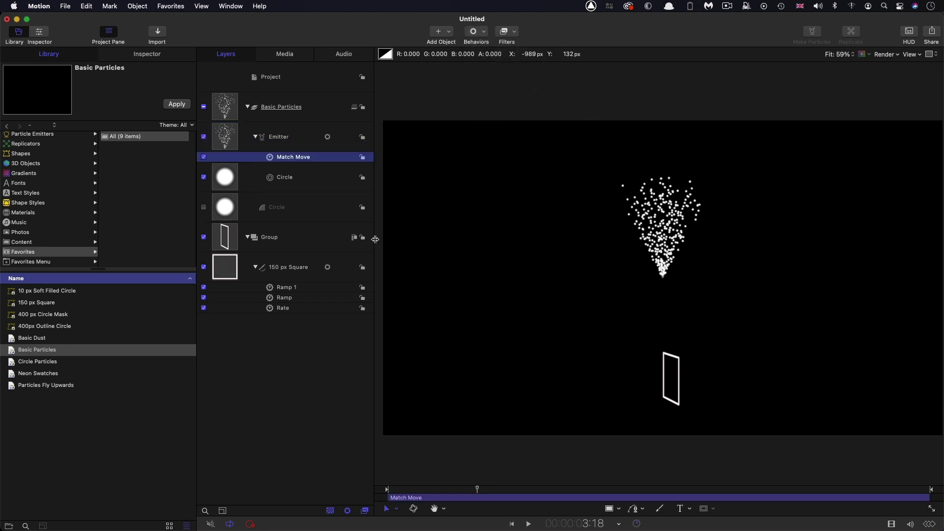
{"action": "left_click", "coordinate": [146, 54]}
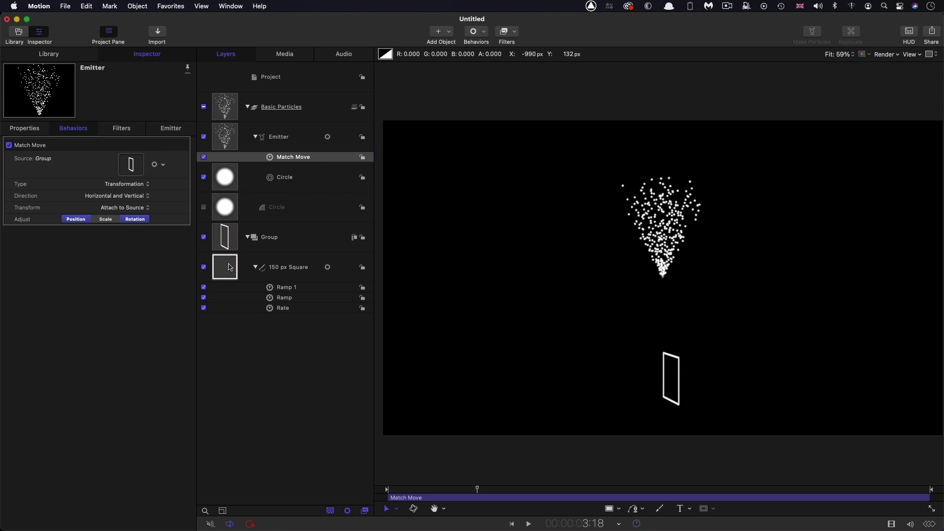
{"action": "left_click_drag", "start_coordinate": [229, 269], "coordinate": [133, 165]}
{"action": "left_click", "coordinate": [135, 218]}
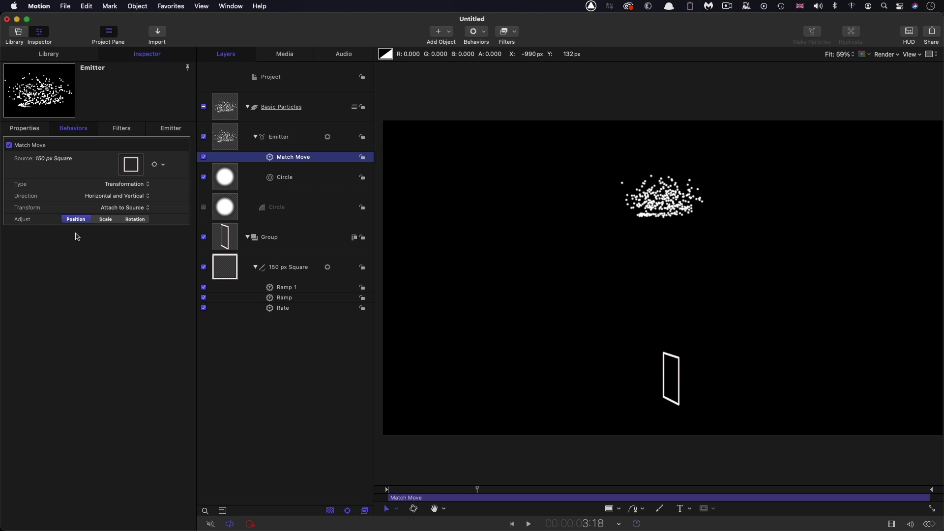
{"action": "left_click", "coordinate": [494, 496]}
{"action": "key", "text": "space"}
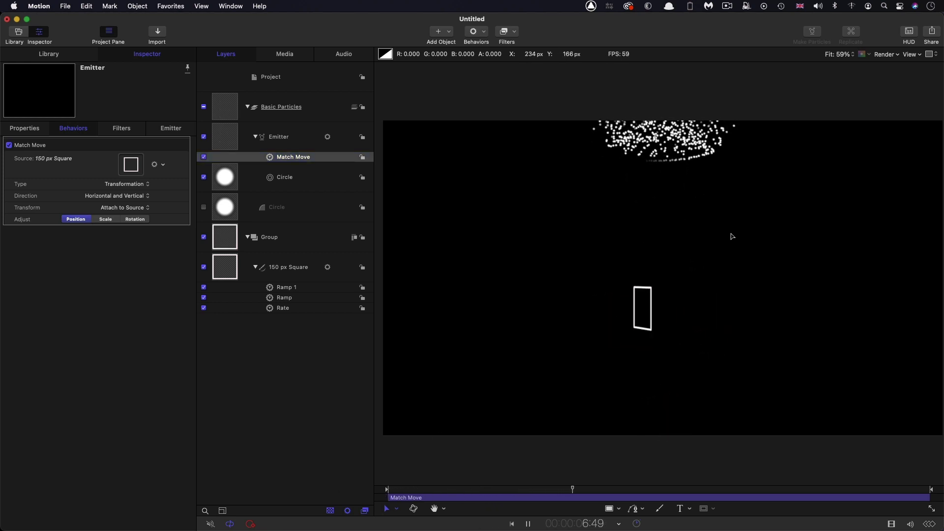
{"action": "key", "text": "space"}
- Set the emitter's Position Y to -54, preview it, and switch off the 150 px Square layer
{"action": "key", "text": "Home"}
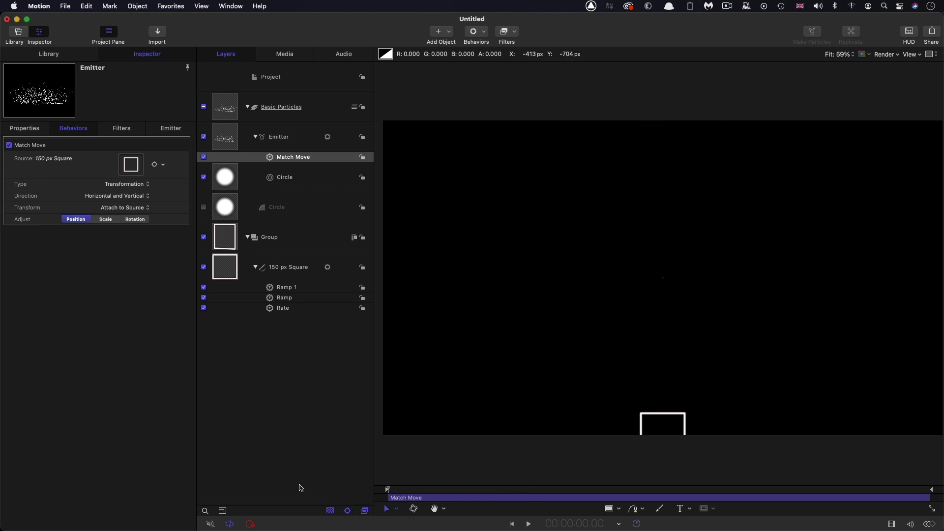
{"action": "left_click", "coordinate": [25, 129]}
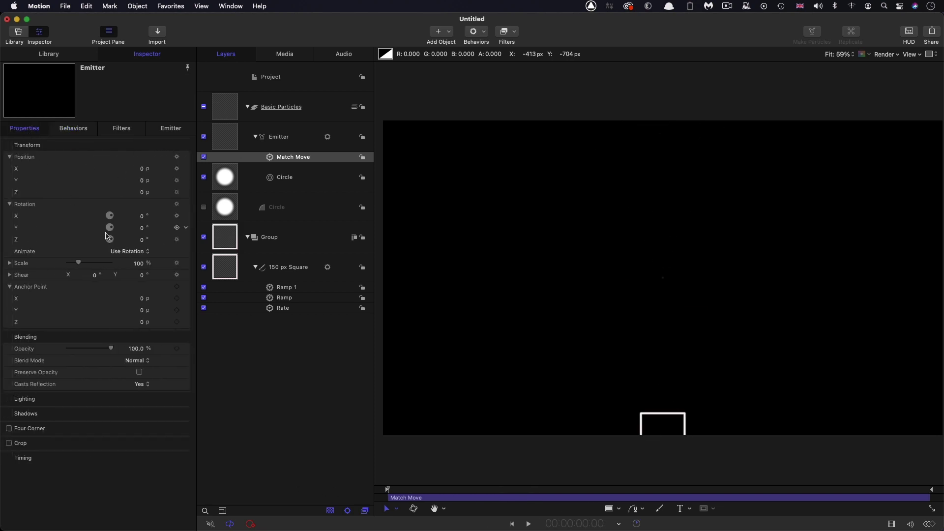
{"action": "left_click", "coordinate": [143, 182]}
{"action": "type", "text": "-54"}
{"action": "key", "text": "Return"}
{"action": "key", "text": "space"}
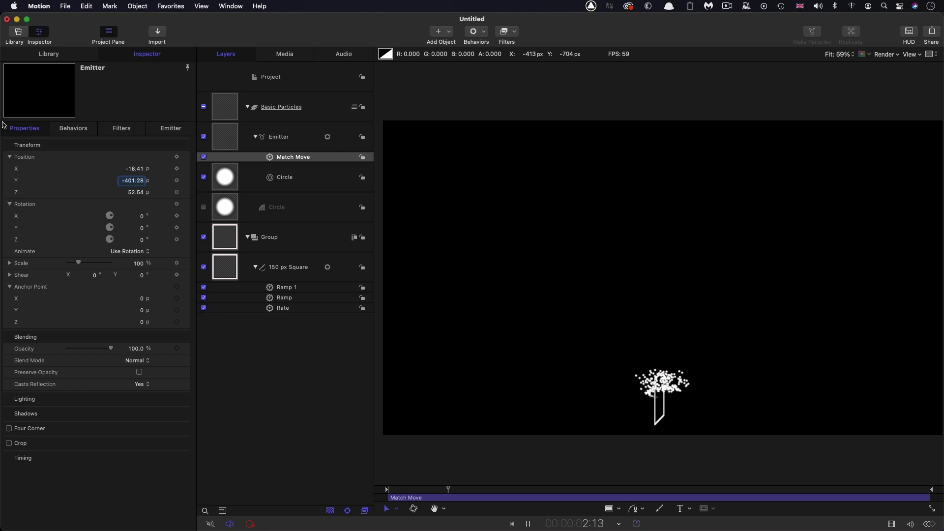
{"action": "key", "text": "space"}
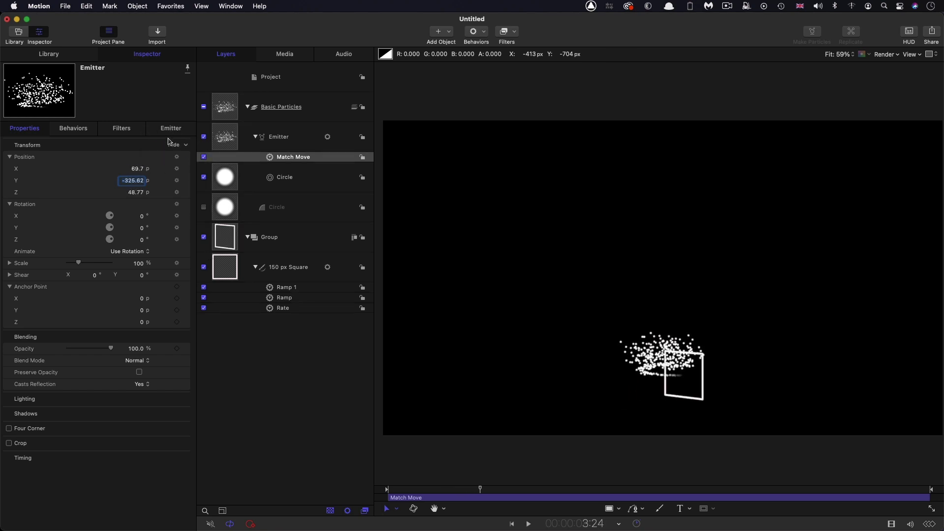
{"action": "left_click", "coordinate": [170, 128]}
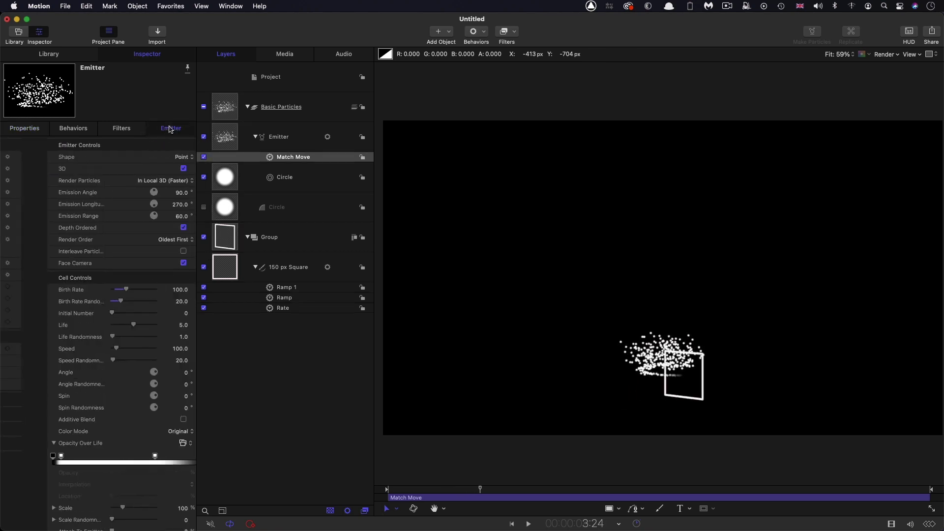
{"action": "left_click", "coordinate": [204, 267]}
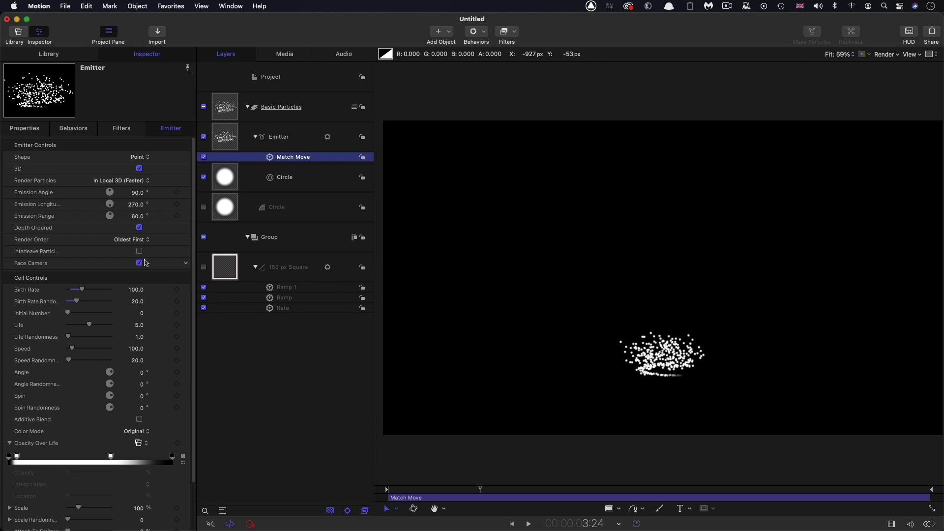
- Set the emitter's Birth Rate to 500, Speed and Speed Randomness to 0, and Life to 20
{"action": "double_click", "coordinate": [136, 290]}
{"action": "type", "text": "500"}
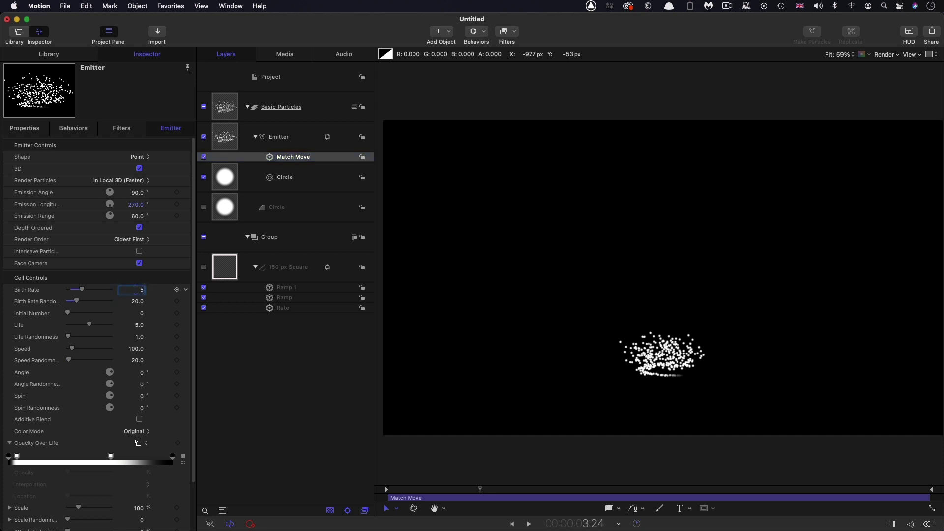
{"action": "key", "text": "Return"}
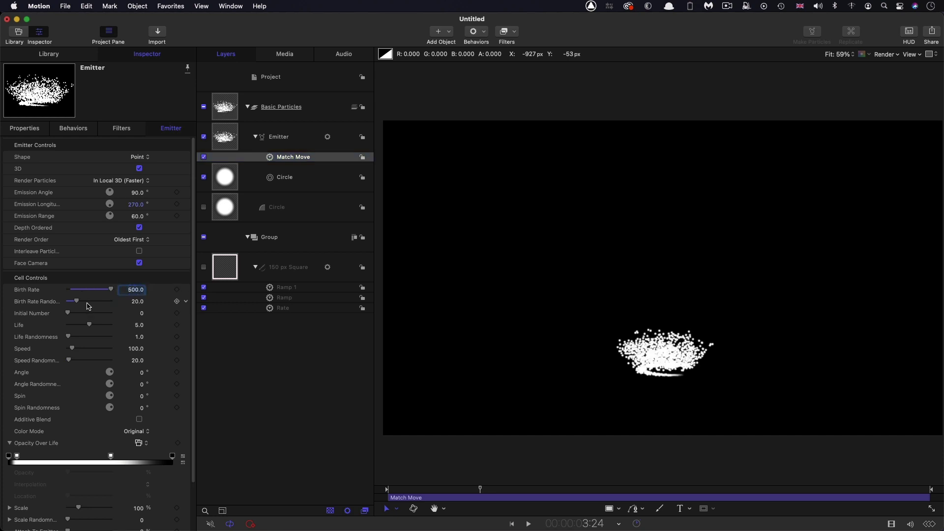
{"action": "double_click", "coordinate": [137, 348]}
{"action": "type", "text": "0"}
{"action": "key", "text": "Tab"}
{"action": "type", "text": "0"}
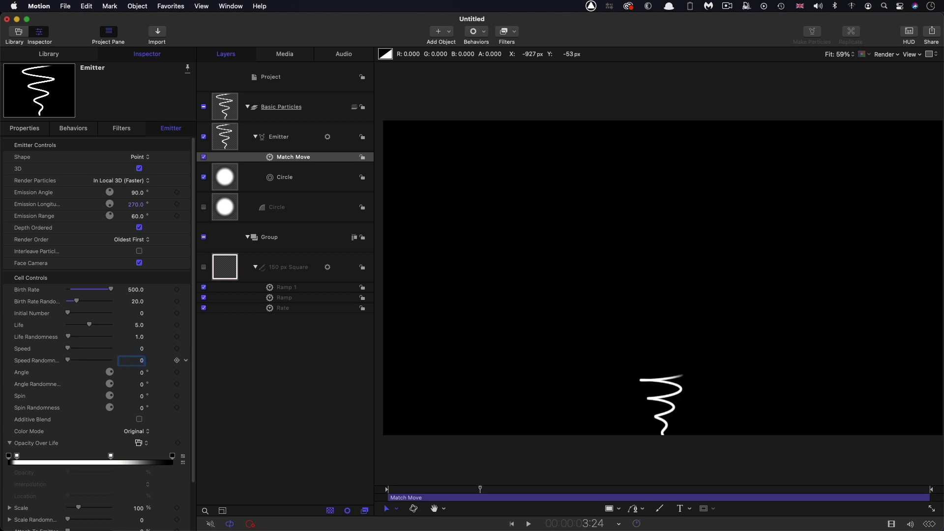
{"action": "key", "text": "space"}
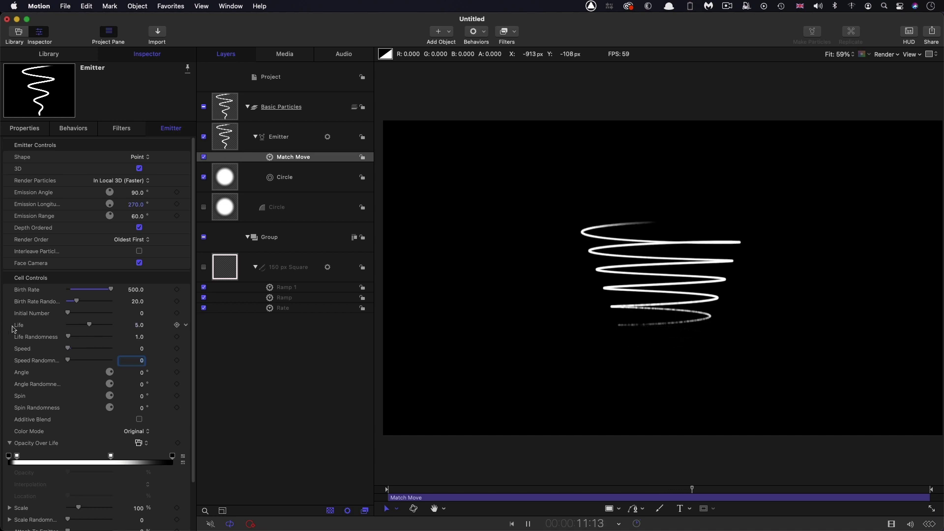
{"action": "left_click", "coordinate": [140, 325]}
{"action": "type", "text": "20"}
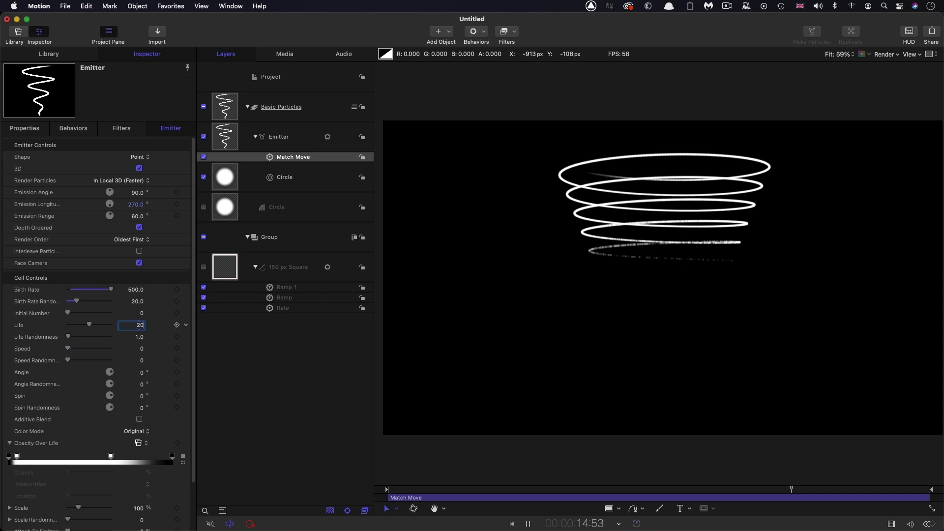
{"action": "key", "text": "Return"}
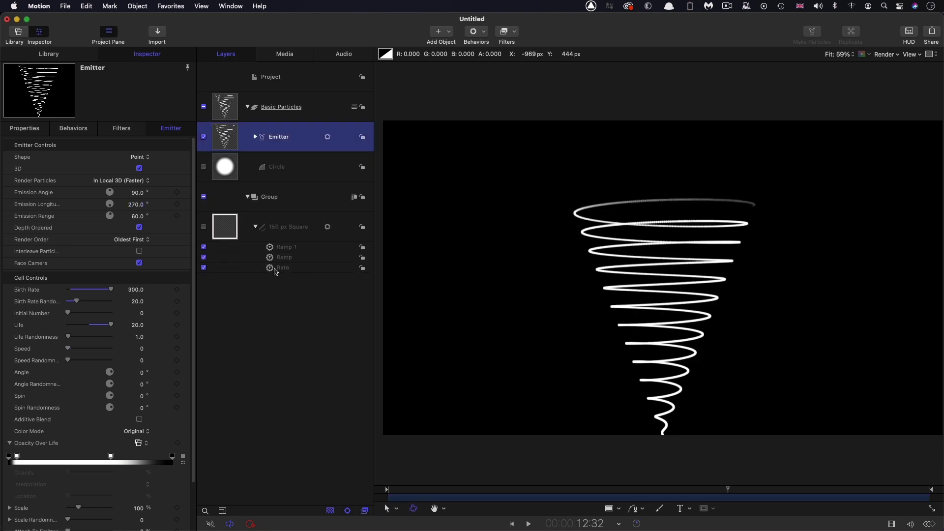
- Set the square's Rate behavior to 720° and preview the faster spin
{"action": "left_click", "coordinate": [275, 269]}
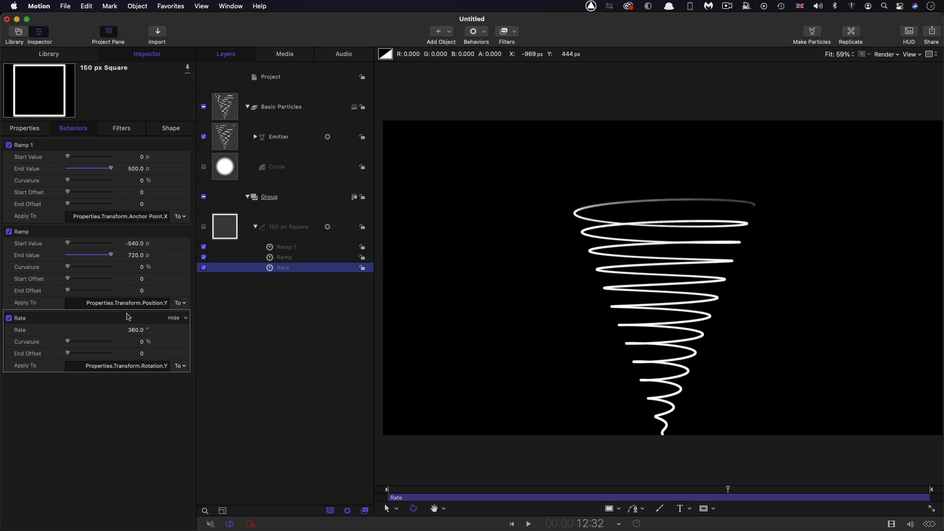
{"action": "left_click", "coordinate": [136, 331]}
{"action": "type", "text": "7"}
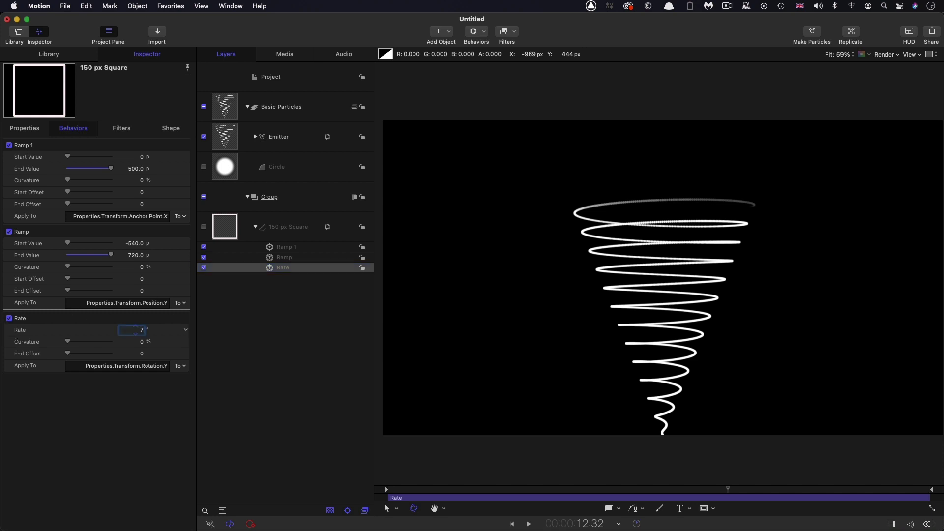
{"action": "type", "text": "20"}
{"action": "key", "text": "Return"}
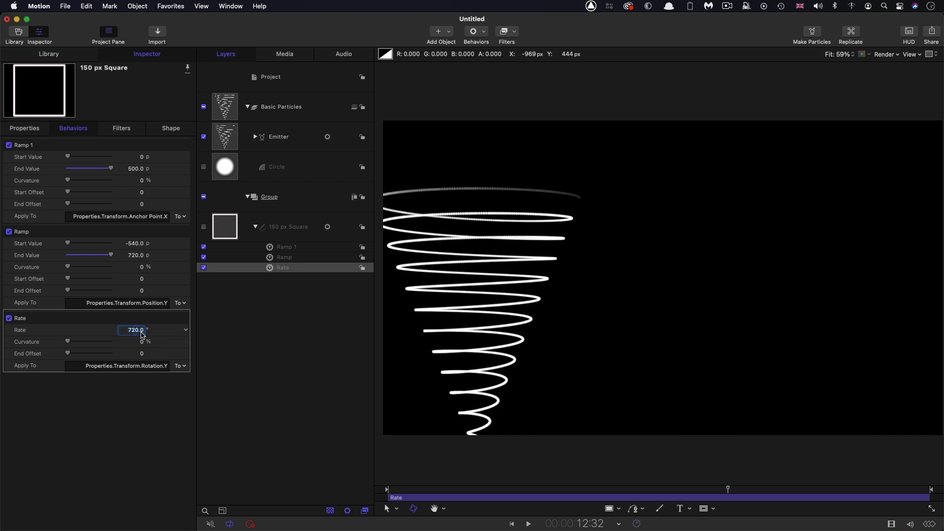
{"action": "key", "text": "space"}
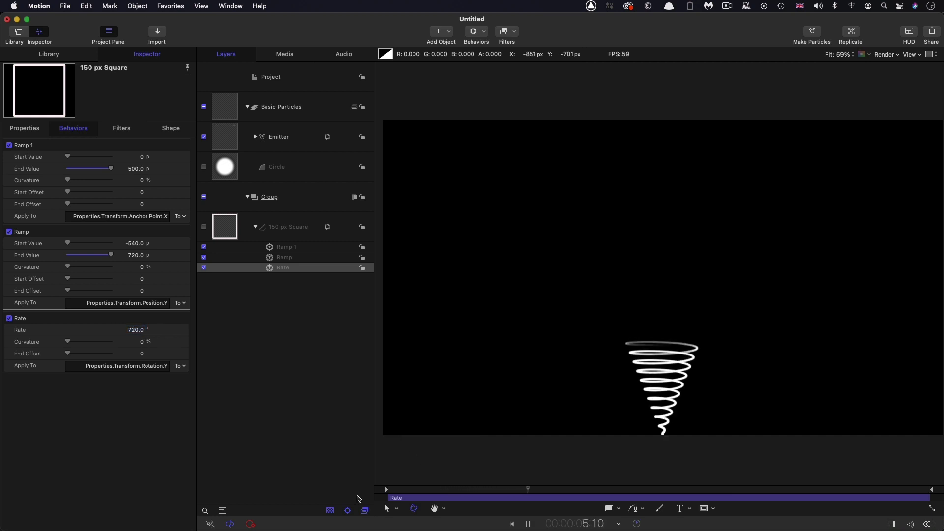
{"action": "key", "text": "space"}
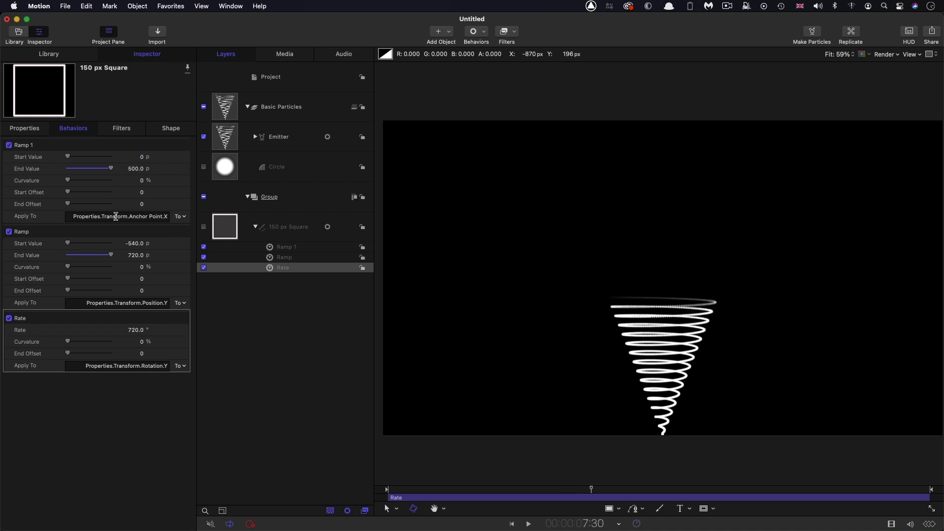
- Set Ramp 1 to run from Start Value 500 to End Value 0 and play it back
{"action": "left_click", "coordinate": [142, 158]}
{"action": "key", "text": "Tab"}
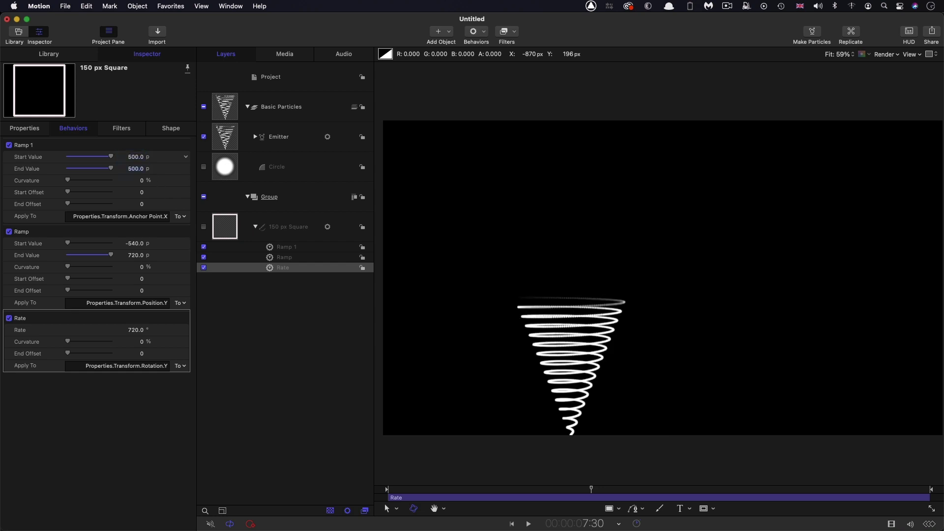
{"action": "type", "text": "0"}
{"action": "key", "text": "Return"}
{"action": "key", "text": "space"}
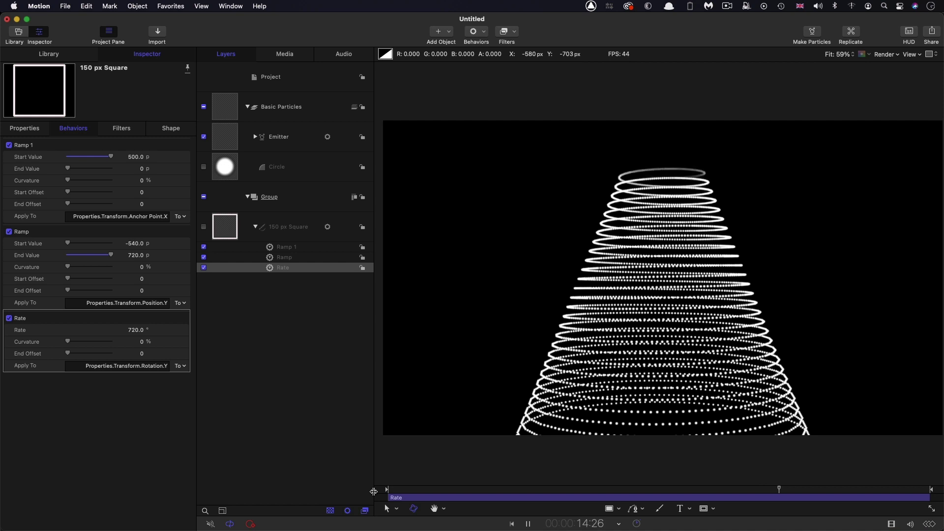
- Set the emitter's Speed Randomness to 10, then replay from about 4.5 seconds
{"action": "key", "text": "space"}
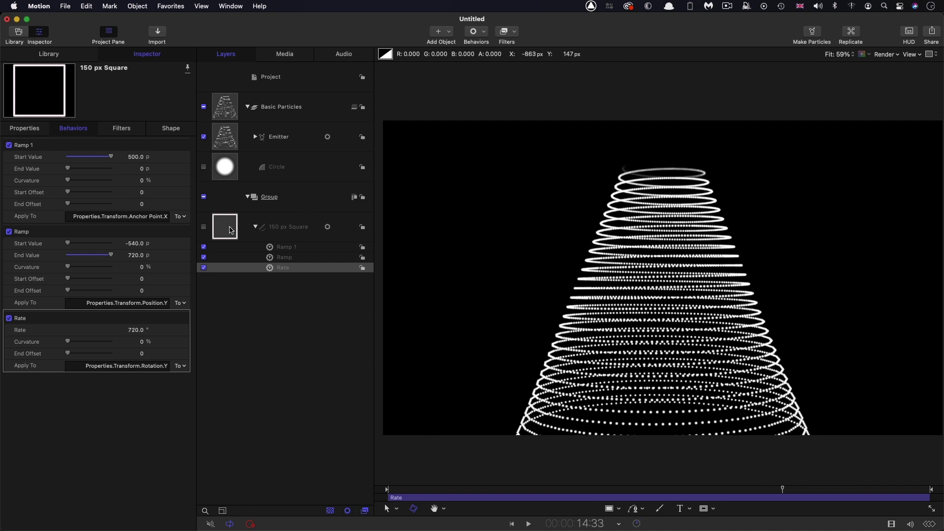
{"action": "left_click", "coordinate": [241, 145]}
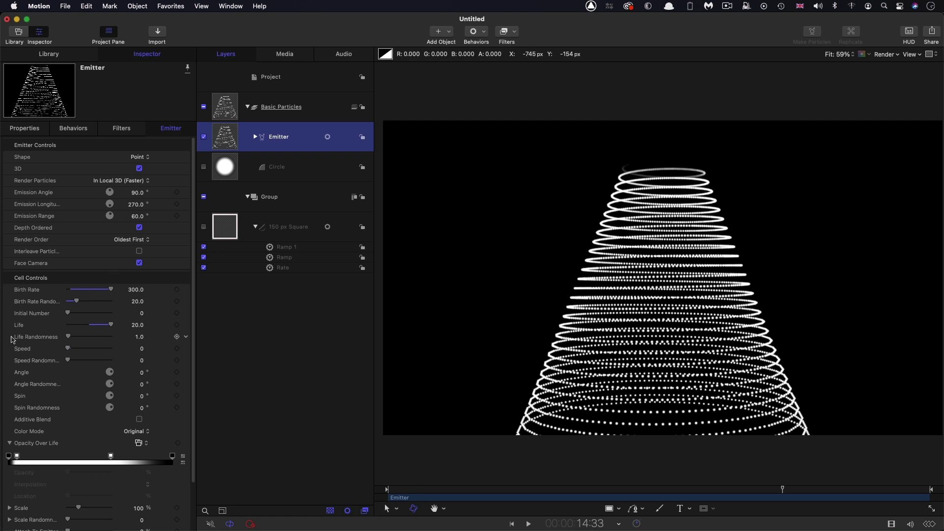
{"action": "left_click", "coordinate": [142, 361]}
{"action": "type", "text": "10.0"}
{"action": "key", "text": "Return"}
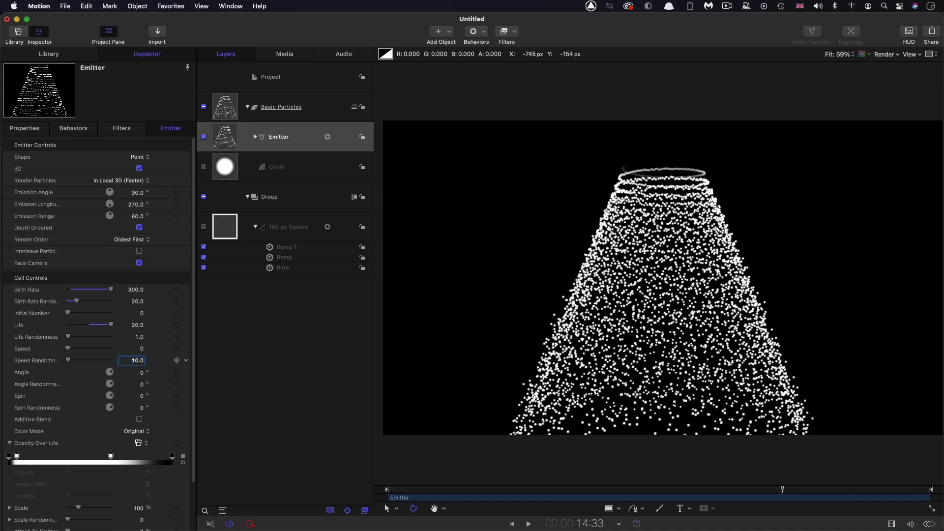
{"action": "left_click", "coordinate": [509, 489]}
{"action": "key", "text": "space"}
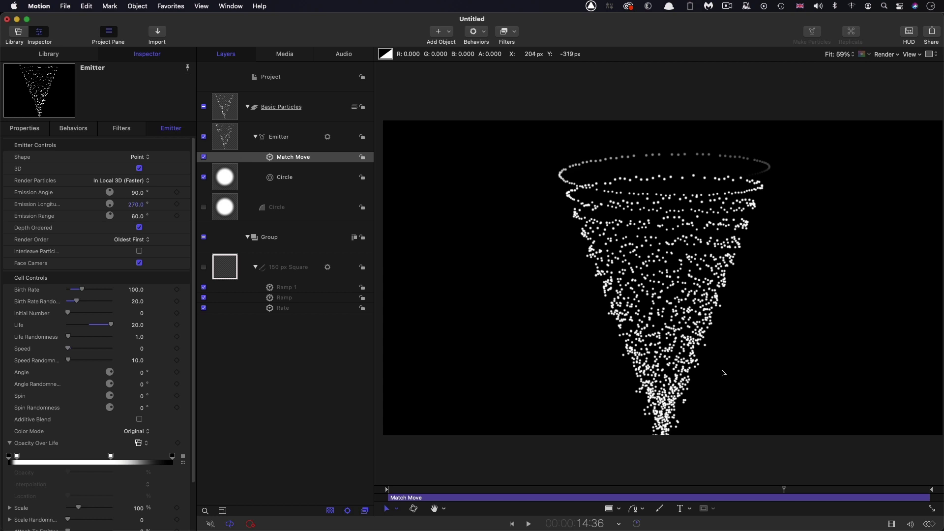
- In Finder, go to ~/Library/Application Support/Motion/Library and expand, then collapse, the Favorites folder
{"action": "key", "text": "super+Tab"}
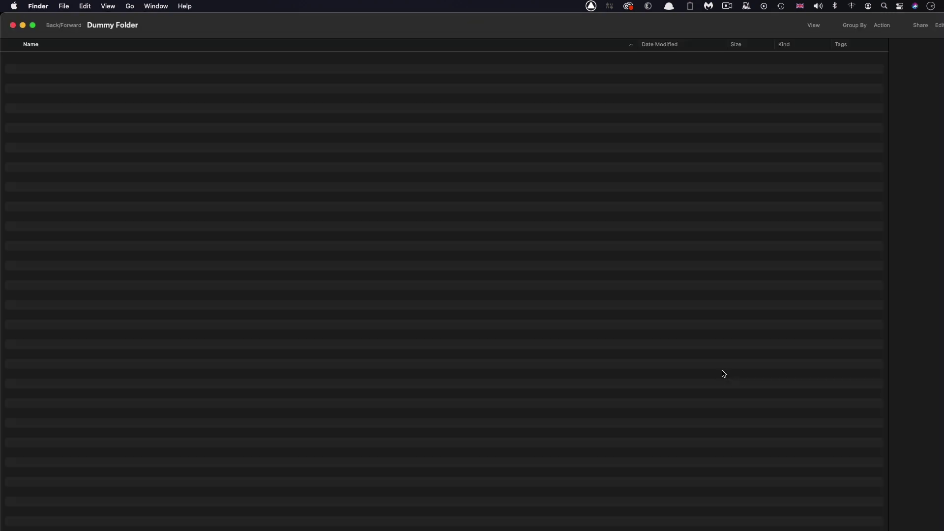
{"action": "left_click", "coordinate": [132, 6]}
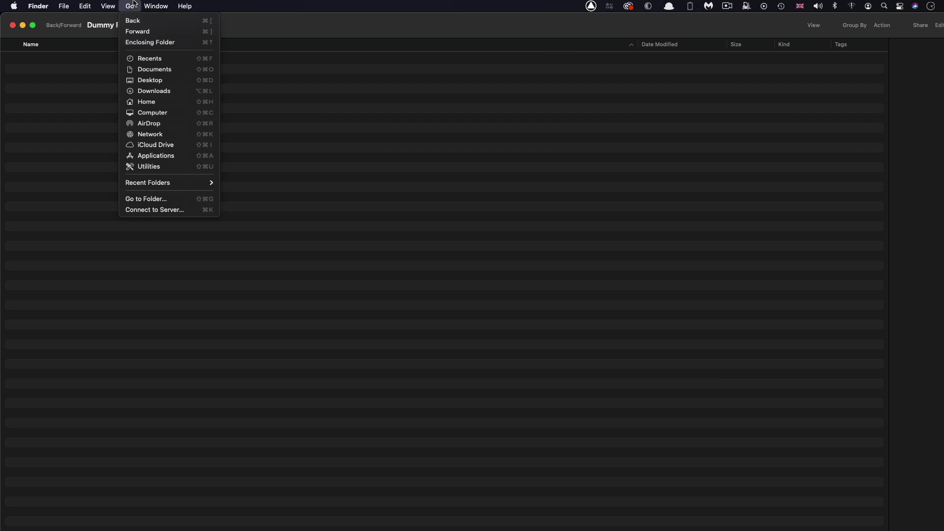
{"action": "left_click", "coordinate": [158, 199]}
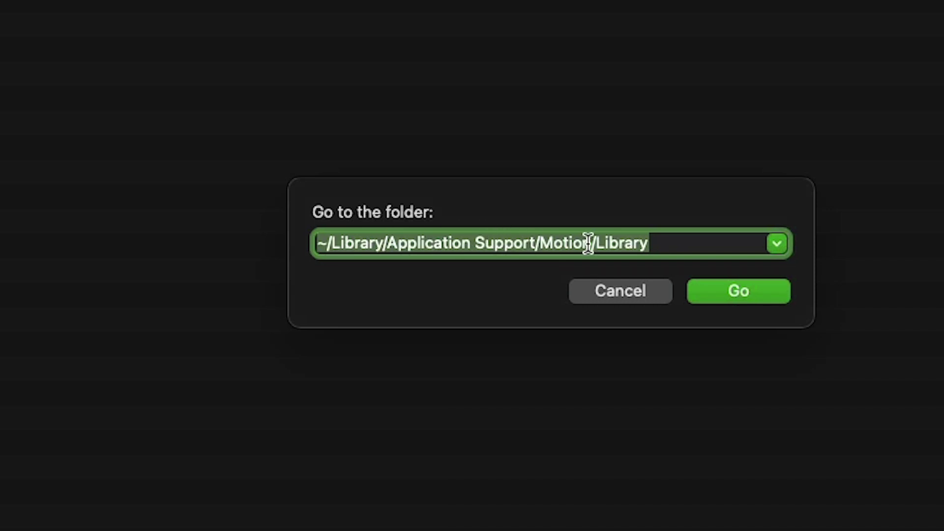
{"action": "left_click", "coordinate": [742, 291]}
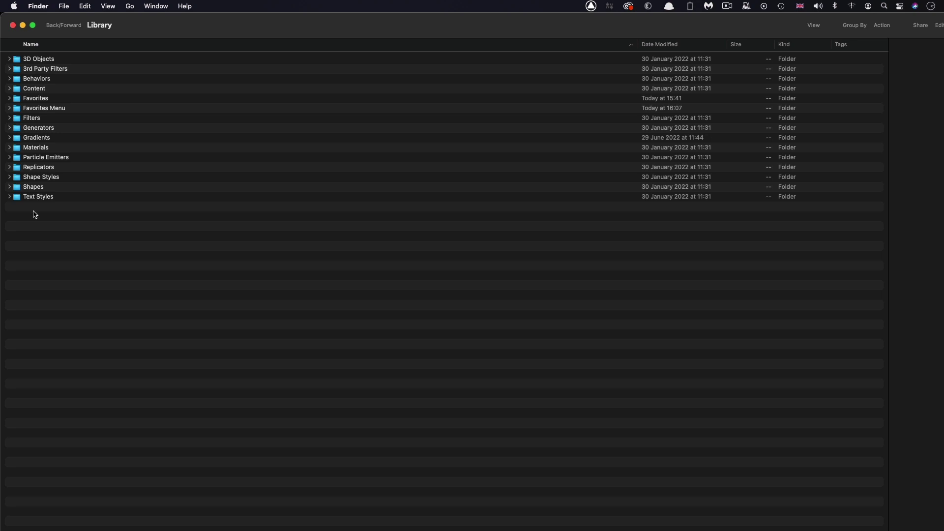
{"action": "left_click", "coordinate": [9, 98]}
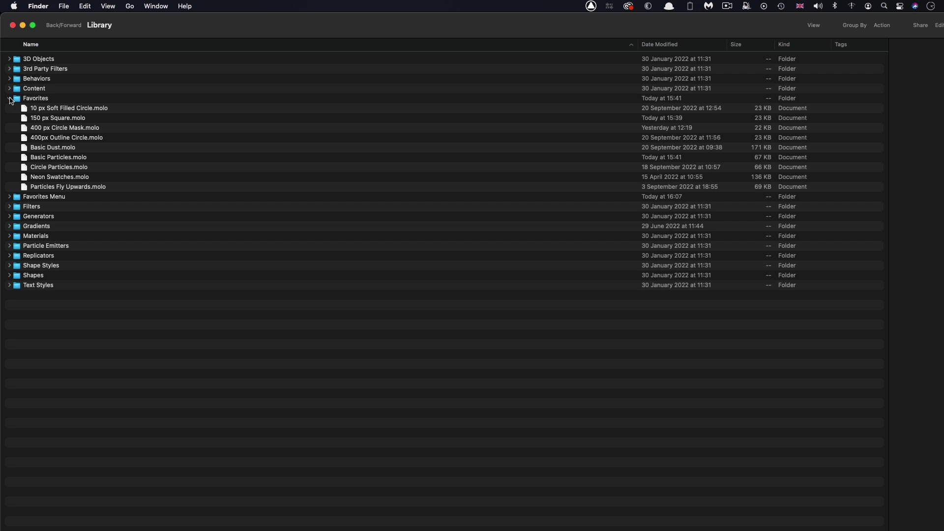
{"action": "left_click", "coordinate": [9, 98]}
- Drag the four shapes, 10 px Soft Filled Circle through 400px Outline Circle, onto Favorites Menu and verify
{"action": "key", "text": "super+Tab"}
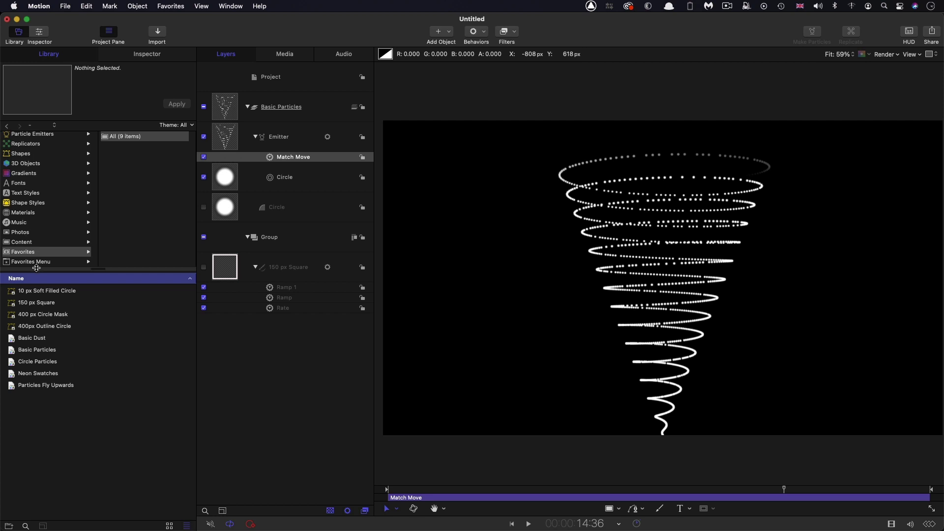
{"action": "left_click_drag", "start_coordinate": [96, 271], "coordinate": [96, 293]}
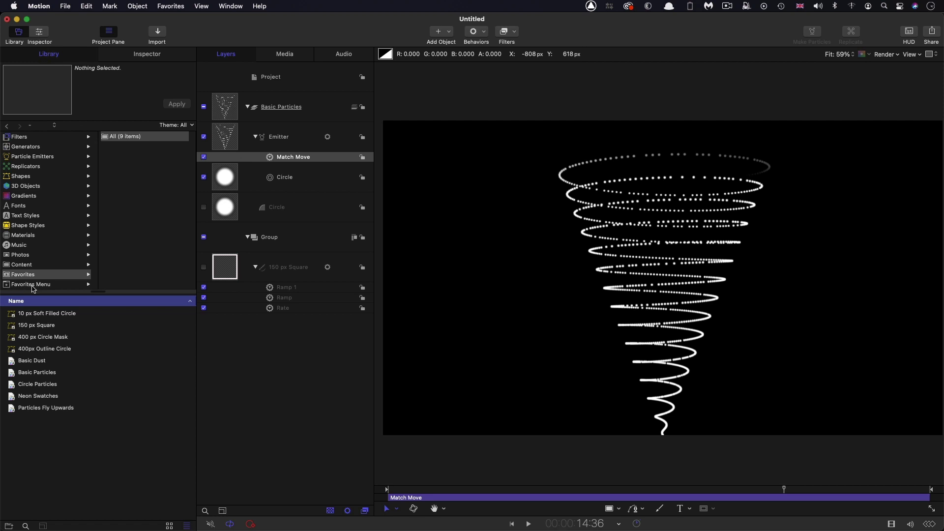
{"action": "left_click", "coordinate": [52, 350]}
{"action": "left_click", "coordinate": [65, 315], "text": "shift"}
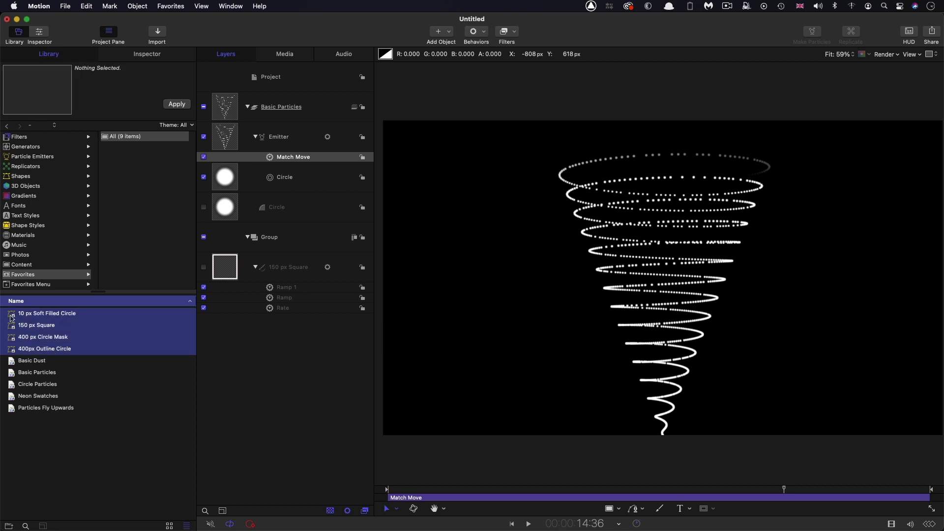
{"action": "left_click_drag", "start_coordinate": [12, 318], "coordinate": [31, 285]}
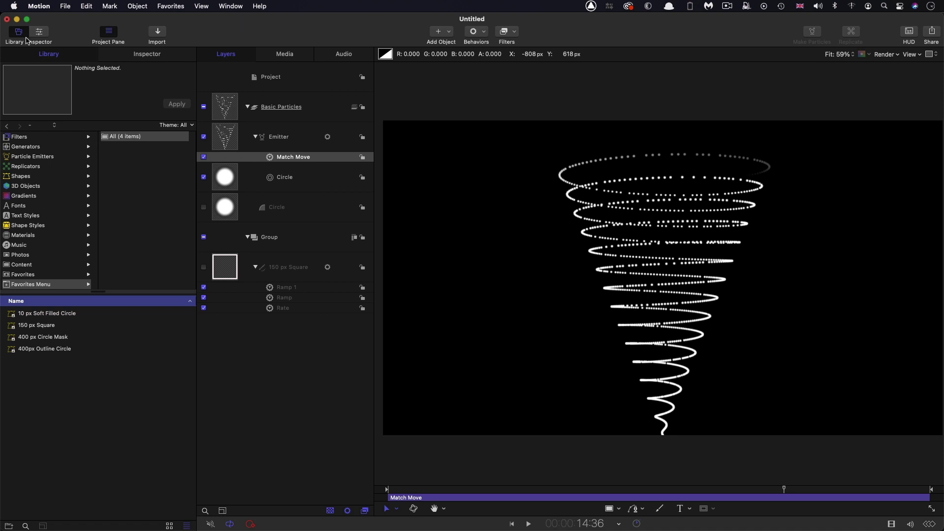
{"action": "left_click", "coordinate": [179, 5]}
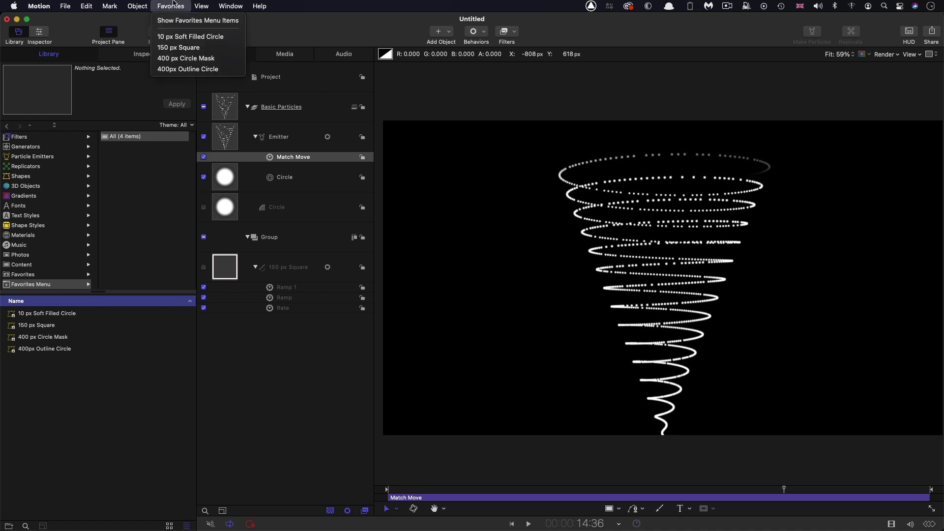
- Add 400px Outline Circle from the Favorites menu and drag Basic Particles into the Layers list
{"action": "left_click", "coordinate": [182, 69]}
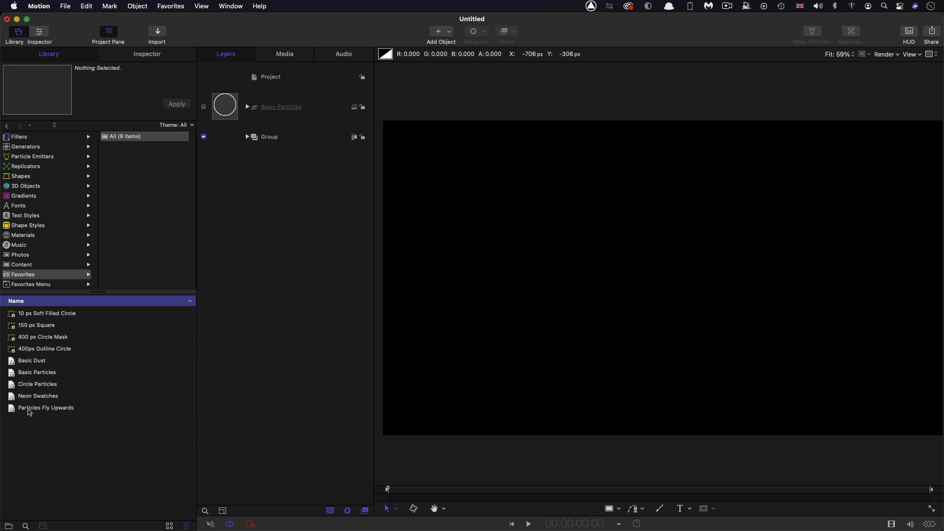
{"action": "left_click_drag", "start_coordinate": [17, 372], "coordinate": [278, 101]}
{"action": "left_click_drag", "start_coordinate": [469, 489], "coordinate": [531, 490]}
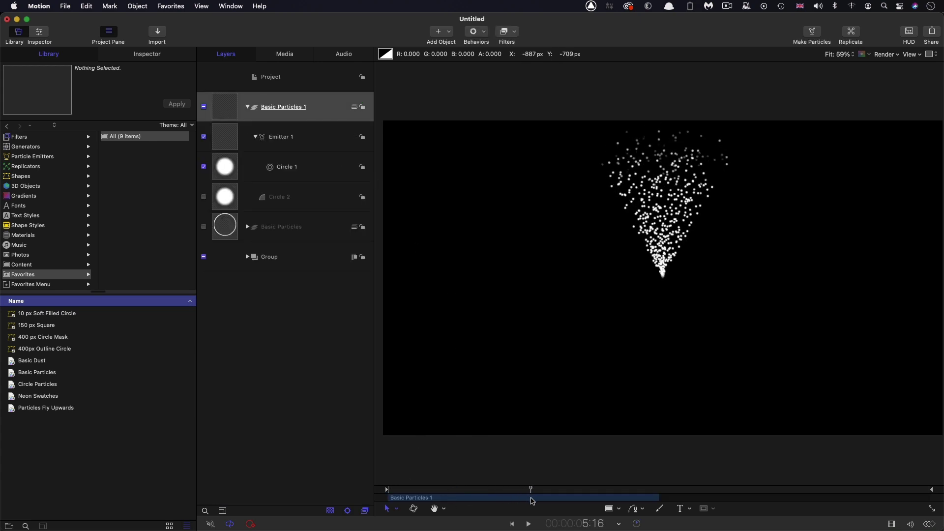
{"action": "left_click", "coordinate": [247, 106]}
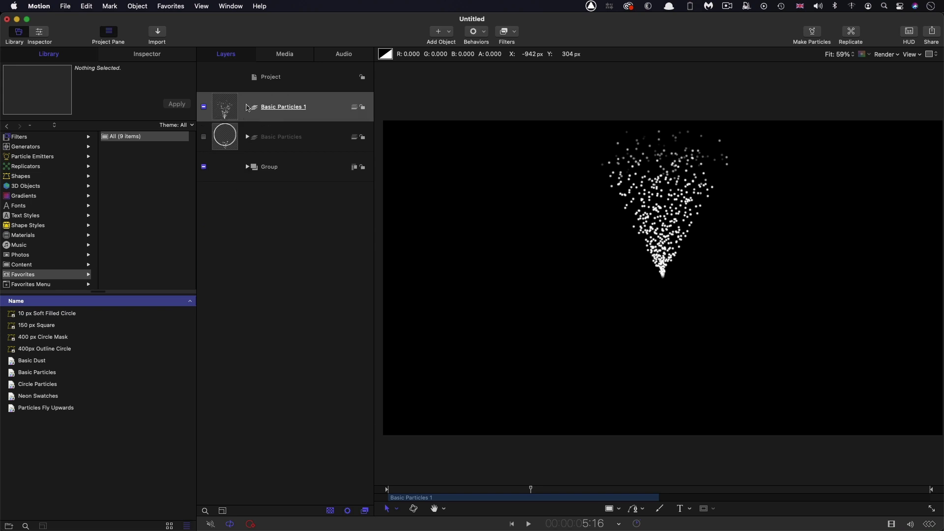